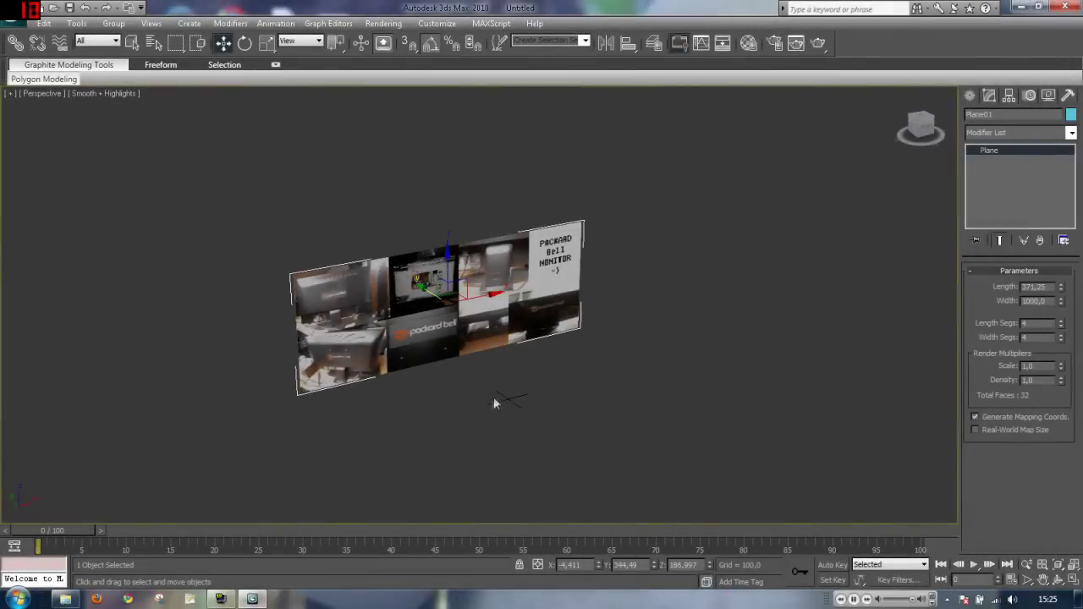
# - Draw half of the base's rounded-rectangle outline as a closed Line spline in Top view
pyautogui.click(989, 95)
pyautogui.click(992, 118)
pyautogui.click(995, 193)
pyautogui.press('t')
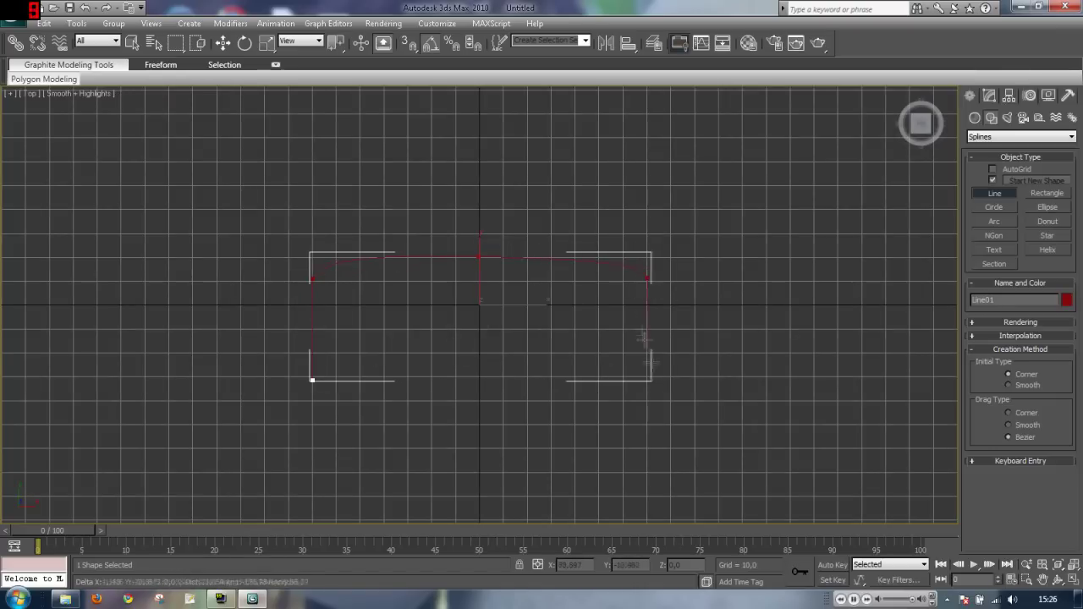
pyautogui.click(313, 380)
pyautogui.click(515, 341)
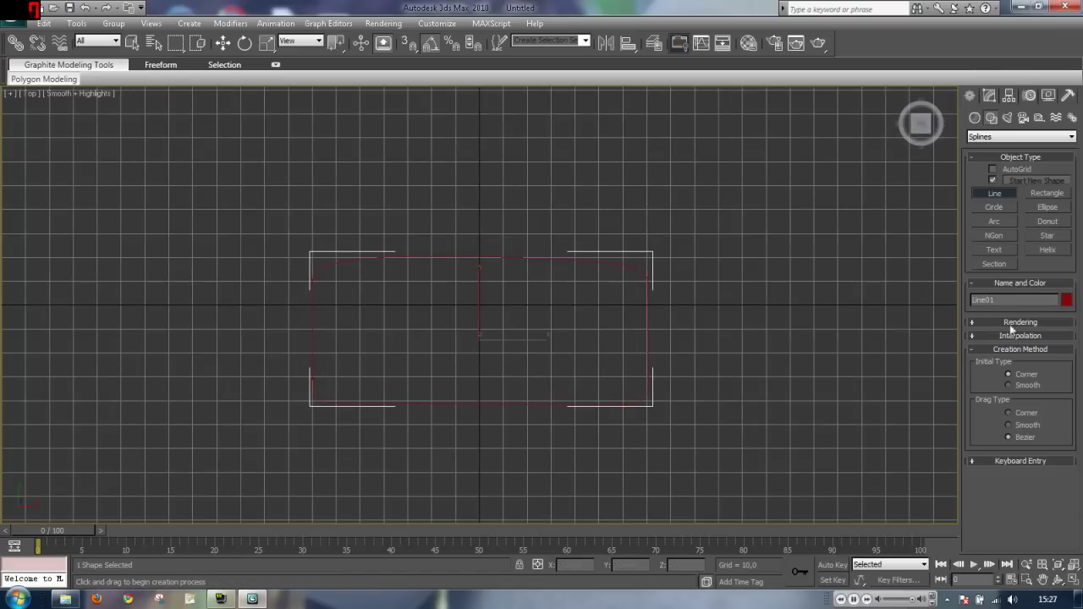
pyautogui.click(990, 95)
pyautogui.moveTo(1038, 373)
pyautogui.mouseDown()
pyautogui.moveTo(1038, 266)
pyautogui.moveTo(1038, 292)
pyautogui.mouseUp()
# - Refine the spline and mirror a copy of the half outline to complete the shape
pyautogui.click(992, 442)
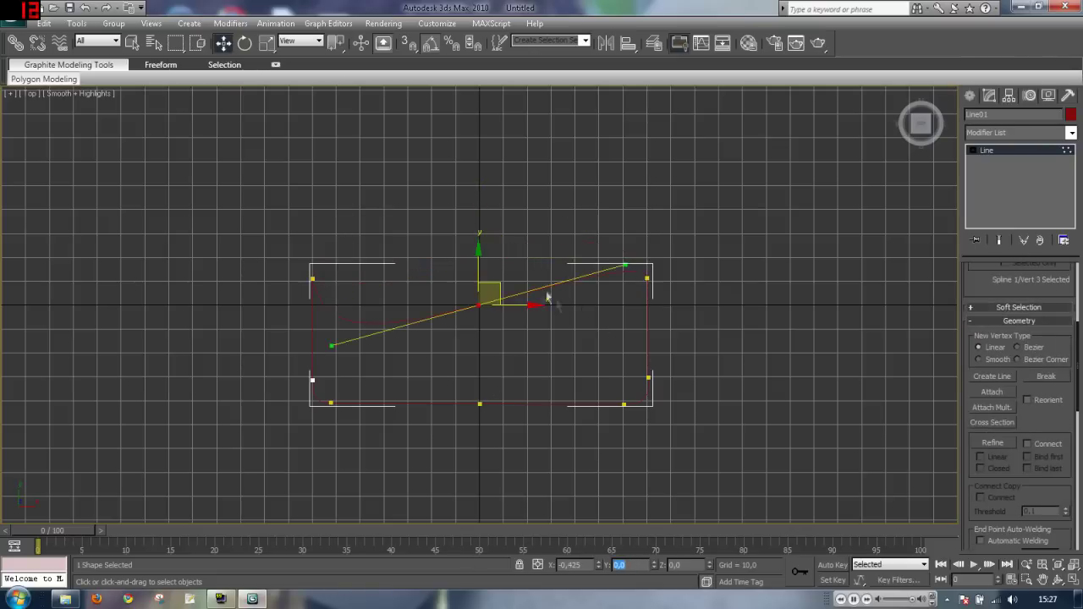
pyautogui.scroll(5, 1033, 328)
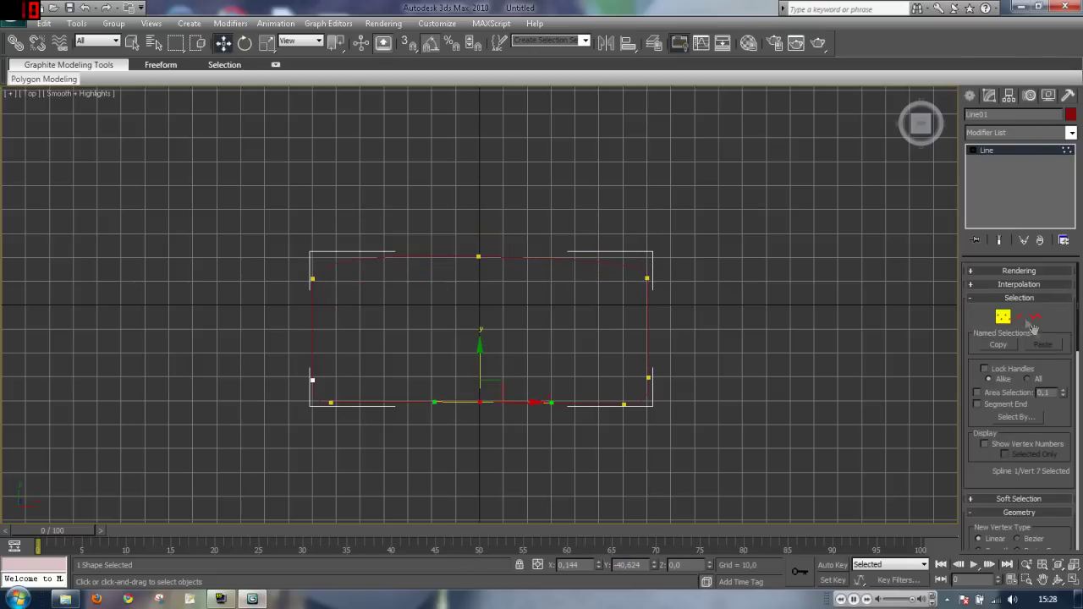
pyautogui.click(606, 42)
pyautogui.click(500, 395)
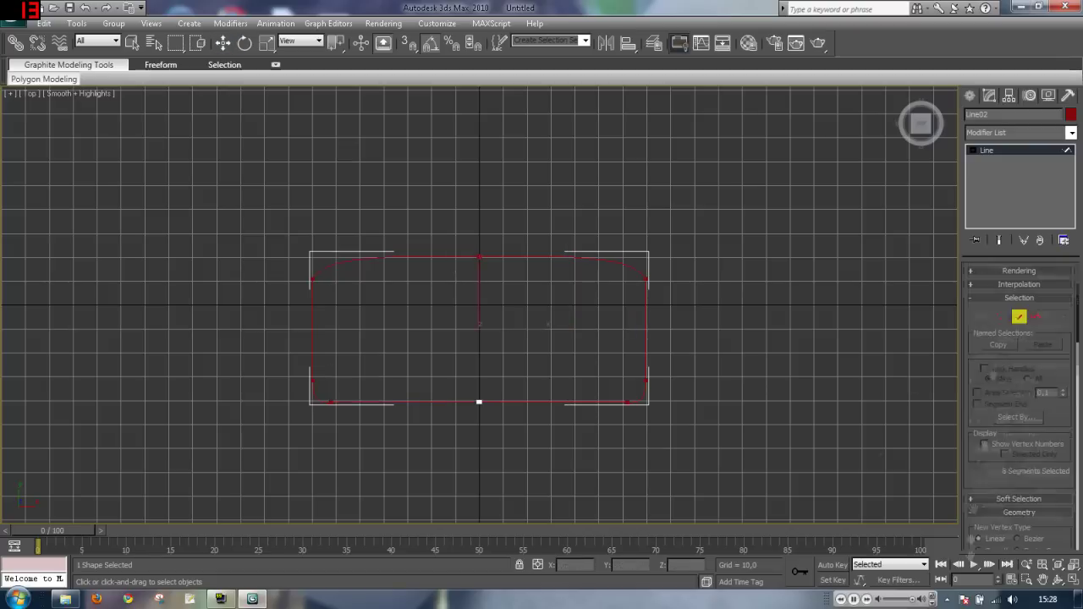
# - Weld the top-centre vertices and add an Extrude modifier to the outline
pyautogui.scroll(-5, 1025, 380)
pyautogui.moveTo(459, 237); pyautogui.dragTo(500, 272)
pyautogui.click(987, 484)
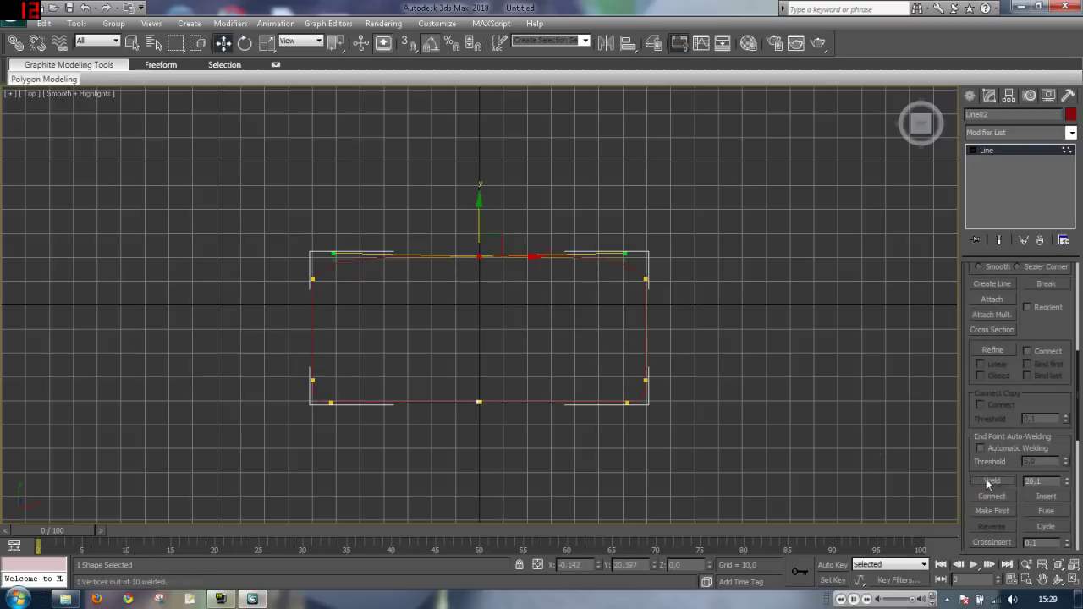
pyautogui.click(1020, 132)
pyautogui.click(994, 253)
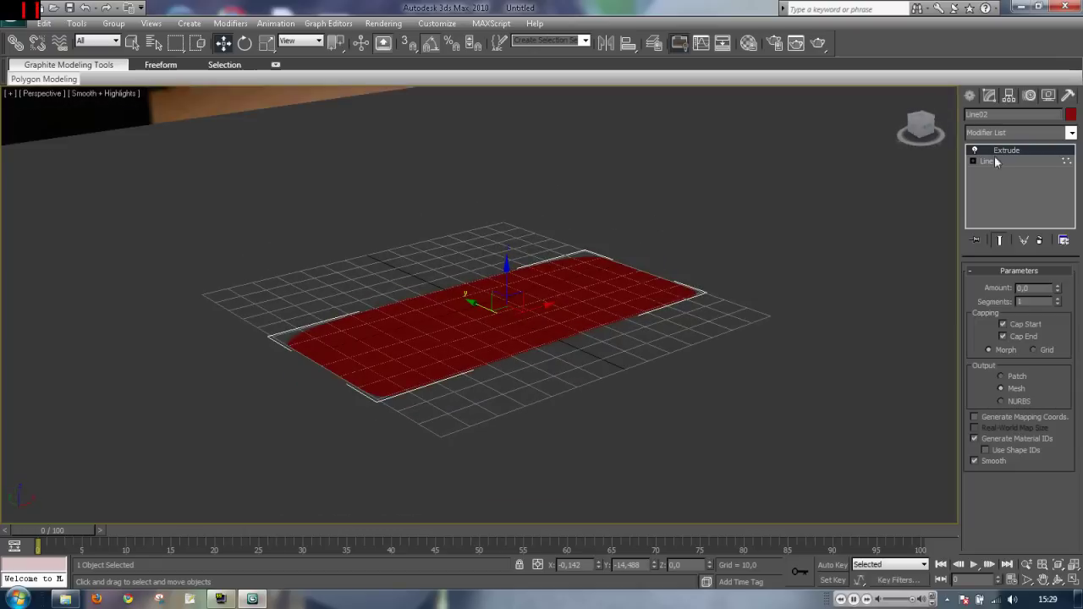
# - Set the Extrude amount to 3.5 and convert the slab to Editable Poly
pyautogui.moveTo(1056, 272); pyautogui.dragTo(1057, 304)
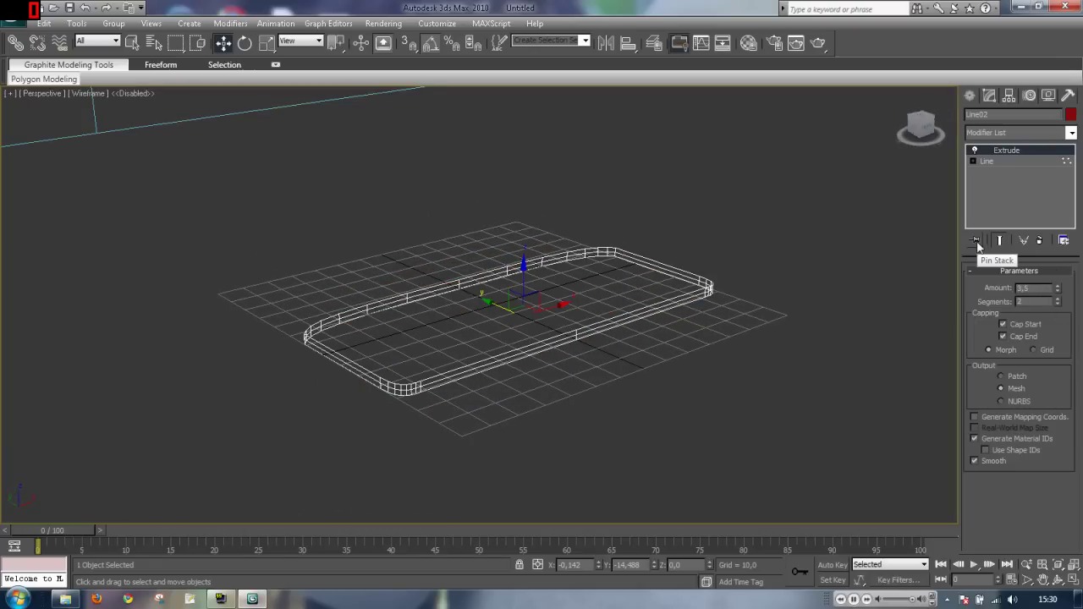
pyautogui.press('F3')
pyautogui.rightClick(622, 322)
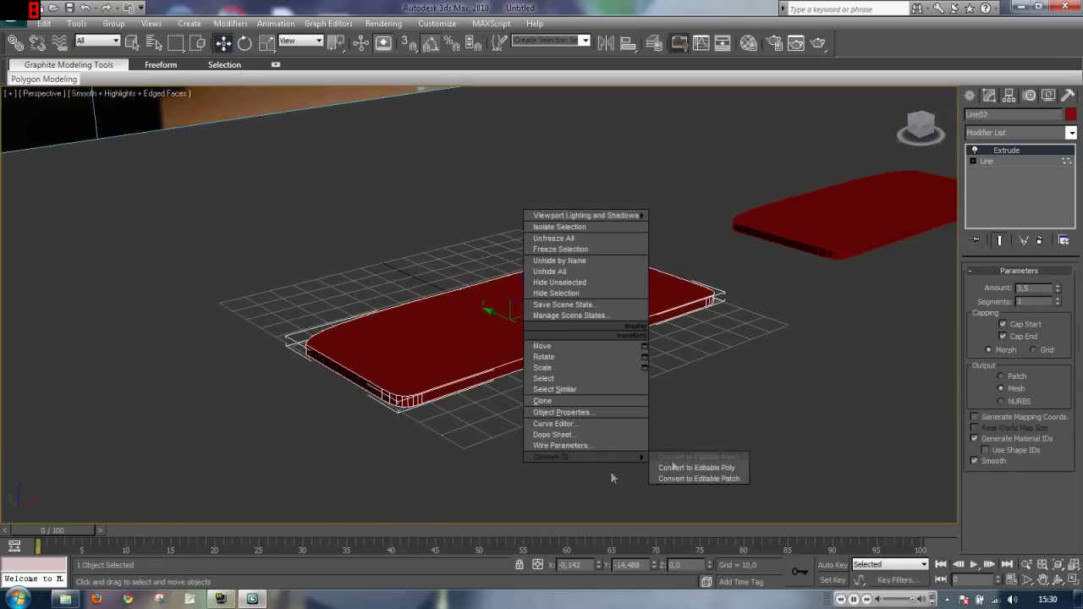
pyautogui.click(686, 474)
# - Bevel the slab's top polygon upward and inward to form a raised step
pyautogui.press('4')
pyautogui.click(618, 318)
pyautogui.click(1011, 494)
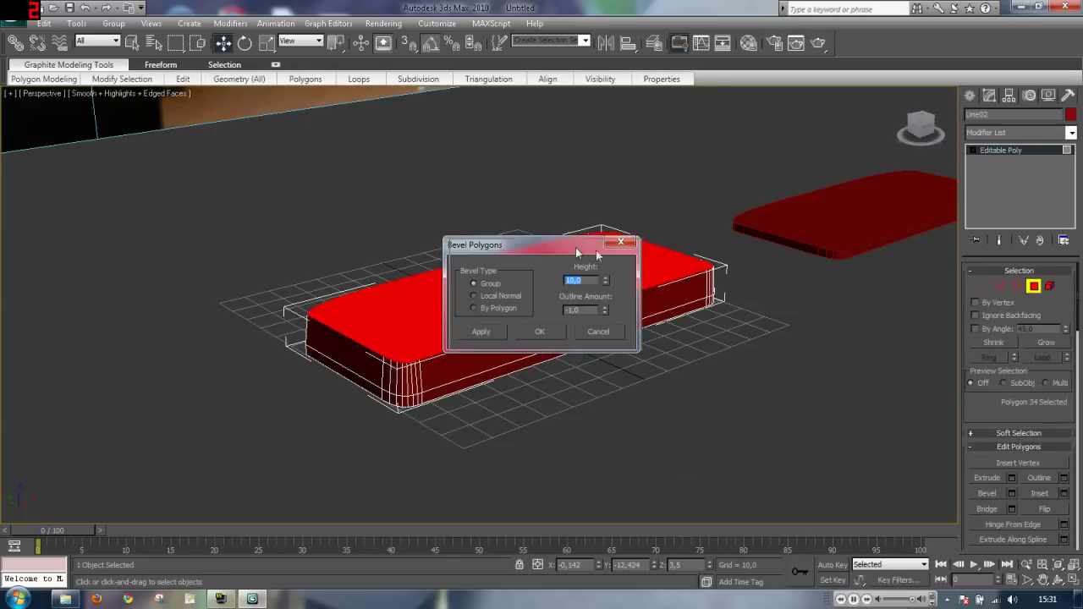
pyautogui.moveTo(507, 241); pyautogui.dragTo(689, 286)
pyautogui.keyDown('alt'); pyautogui.moveTo(508, 423); pyautogui.dragTo(508, 356, button='middle'); pyautogui.keyUp('alt')
pyautogui.moveTo(784, 349); pyautogui.dragTo(780, 501)
pyautogui.click(719, 371)
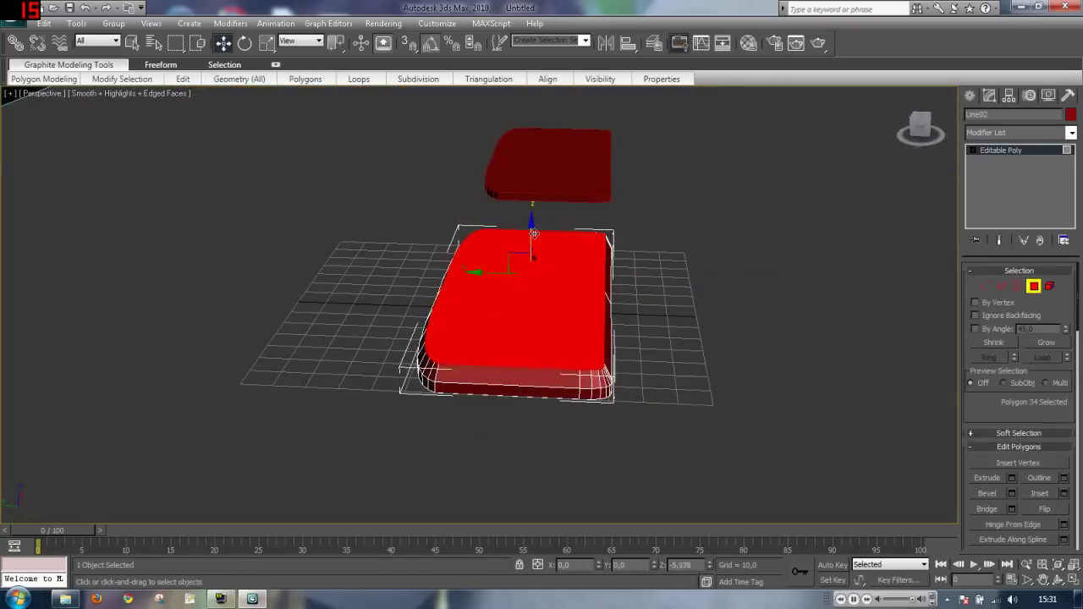
pyautogui.keyDown('alt'); pyautogui.moveTo(643, 372); pyautogui.dragTo(588, 309, button='middle'); pyautogui.keyUp('alt')
# - Reshape the slab by selecting and transforming its front vertices across Top, Front and Perspective views
pyautogui.press('e')
pyautogui.press('t')
pyautogui.press('r')
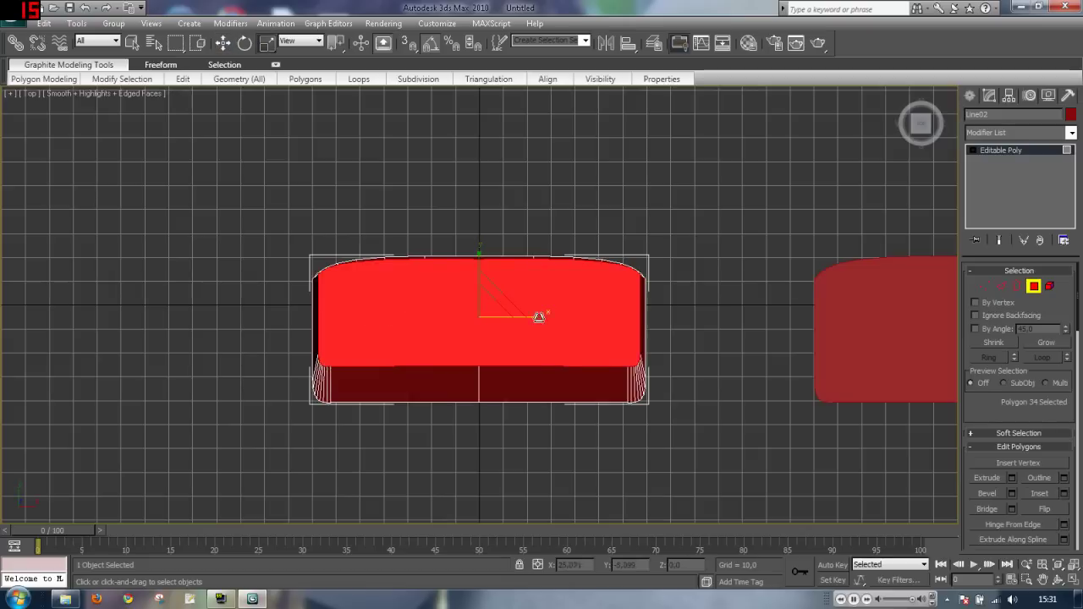
pyautogui.press('p')
pyautogui.press('t')
pyautogui.press('1')
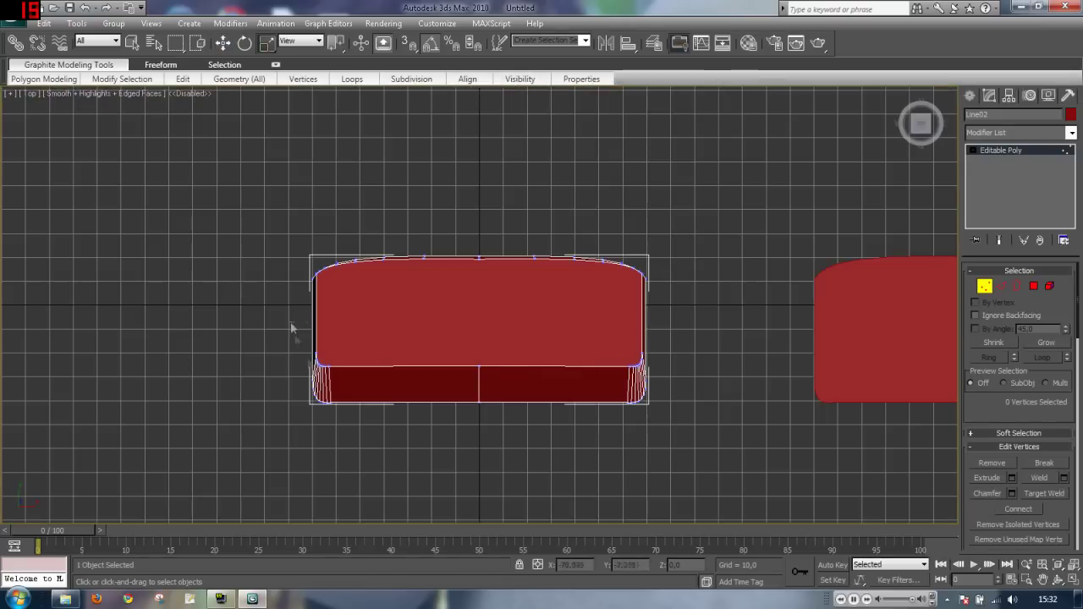
pyautogui.press('f')
pyautogui.press('p')
pyautogui.keyDown('alt'); pyautogui.moveTo(443, 346); pyautogui.dragTo(506, 338, button='middle'); pyautogui.keyUp('alt')
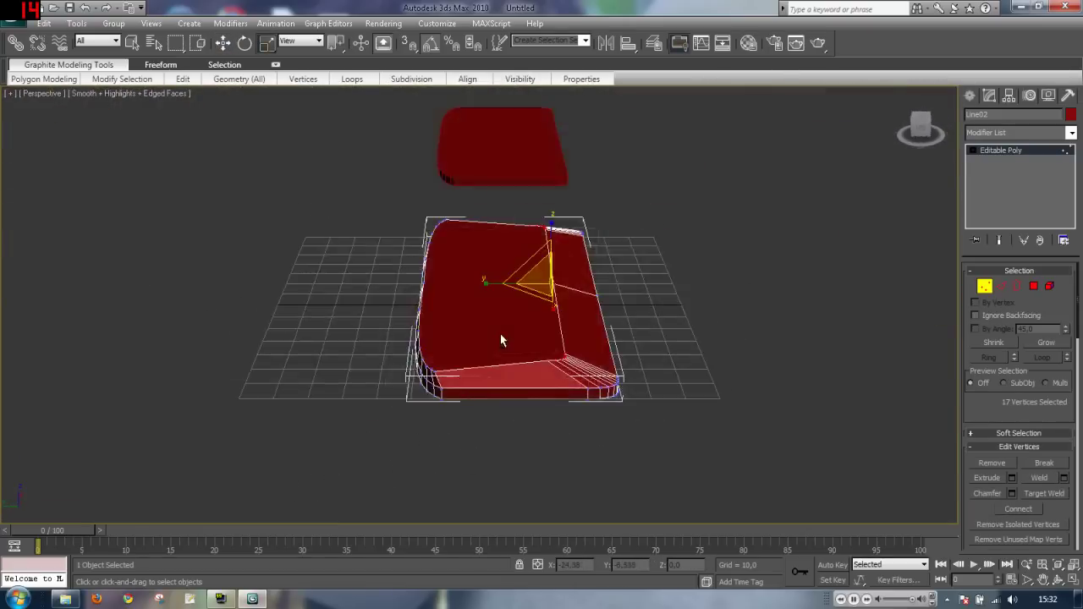
pyautogui.press('t')
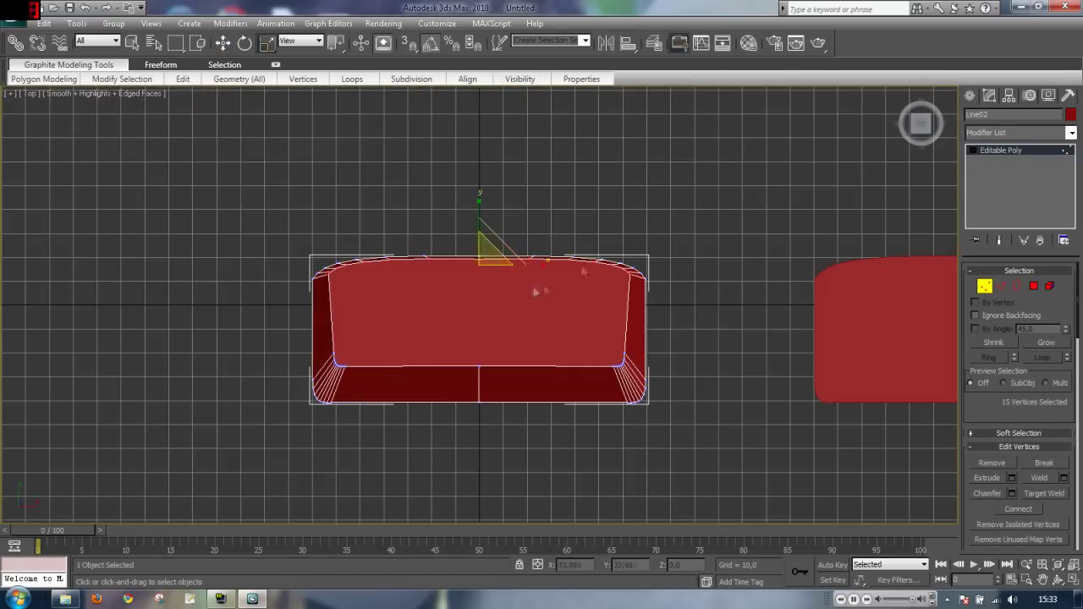
pyautogui.press('p')
pyautogui.scroll(3, 517, 349)
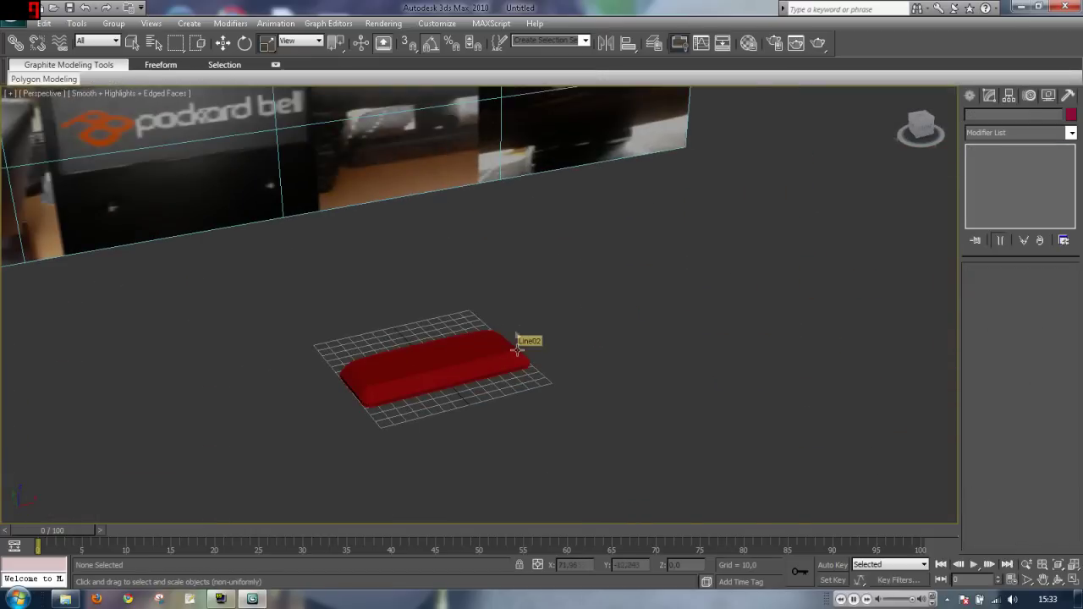
# - Reselect the base slab's polygons and prepare to move them, checking in Left and Perspective views
pyautogui.click(517, 350)
pyautogui.press('z')
pyautogui.click(1034, 288)
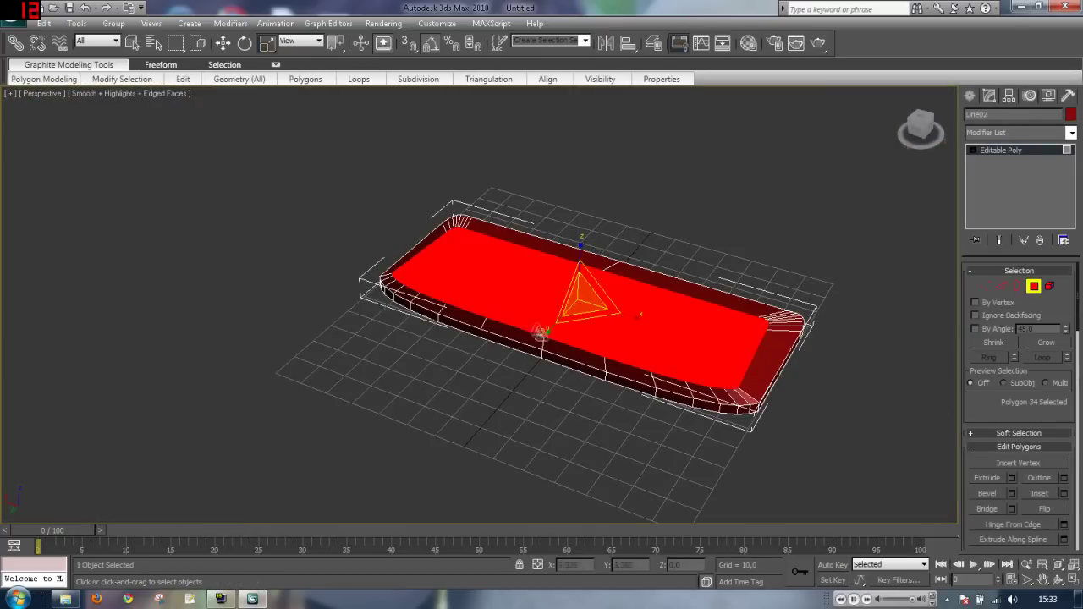
pyautogui.press('l')
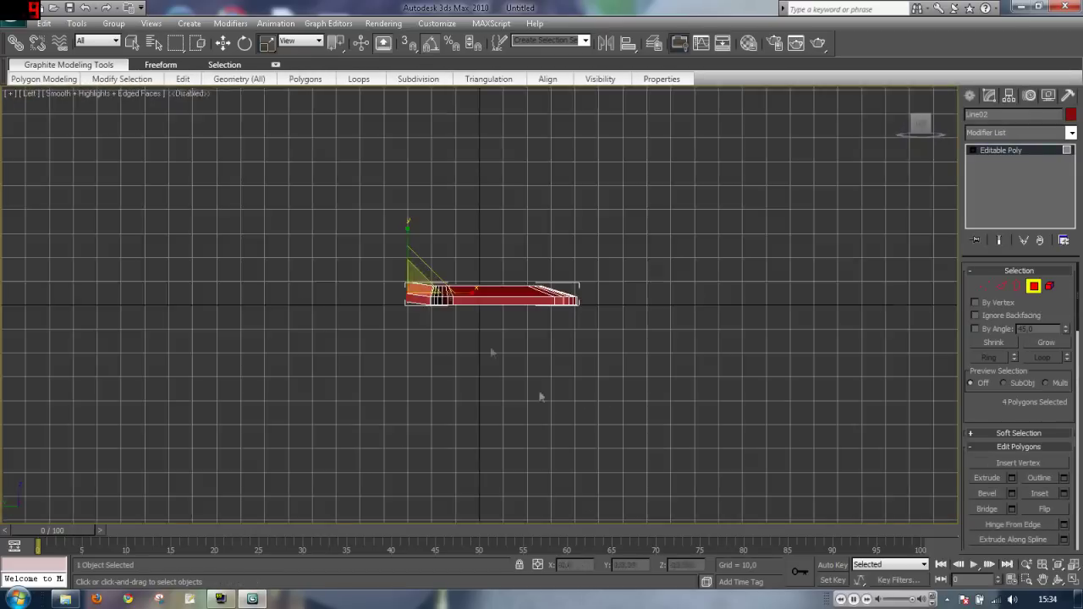
pyautogui.press('p')
pyautogui.press('w')
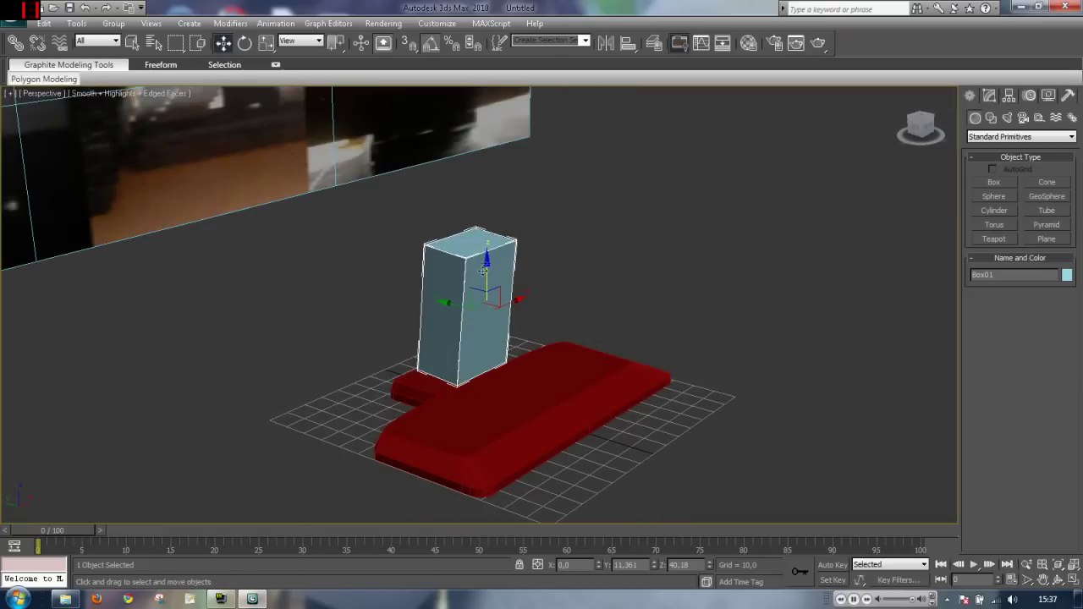
# - Chamfer the stand box's edges with 3 segments, excluding some top edges, then enter polygon mode
pyautogui.scroll(3, 483, 269)
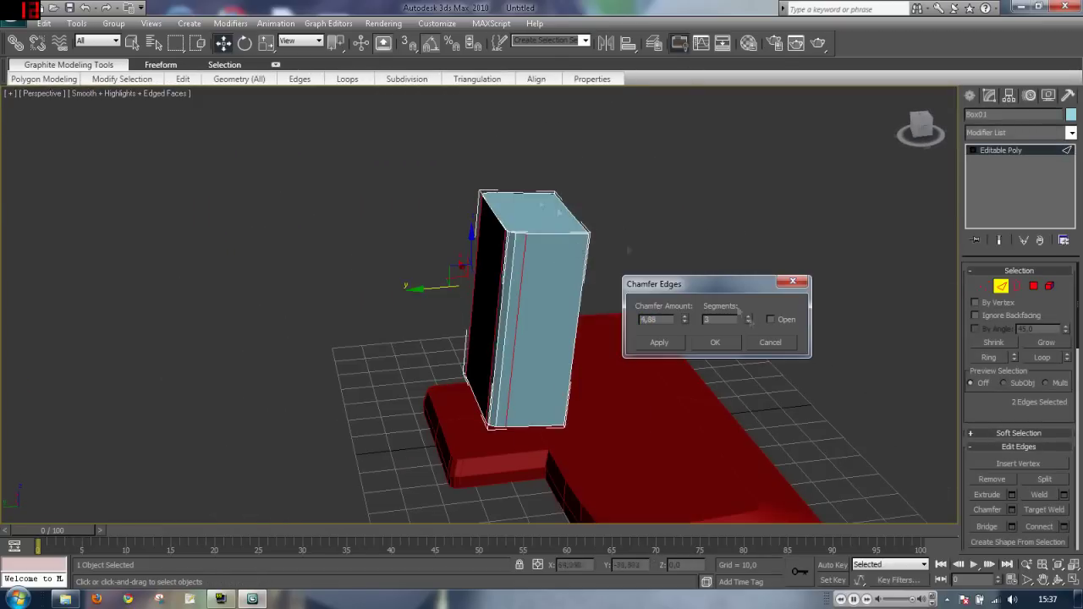
pyautogui.click(750, 317)
pyautogui.keyDown('alt'); pyautogui.moveTo(558, 245); pyautogui.dragTo(605, 272, button='middle'); pyautogui.keyUp('alt')
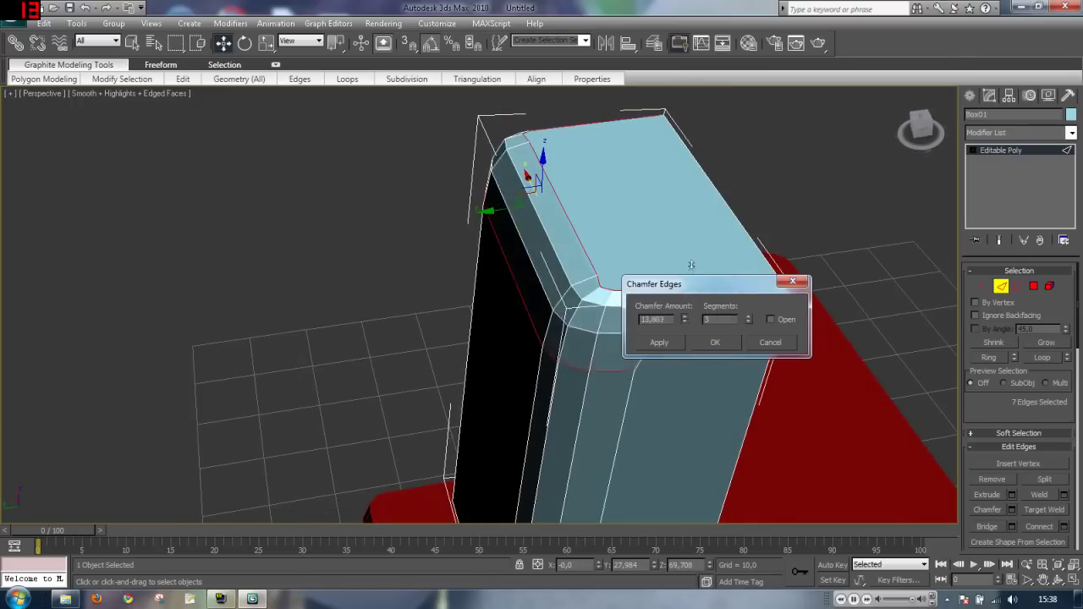
pyautogui.keyDown('alt'); pyautogui.click(636, 305); pyautogui.keyUp('alt')
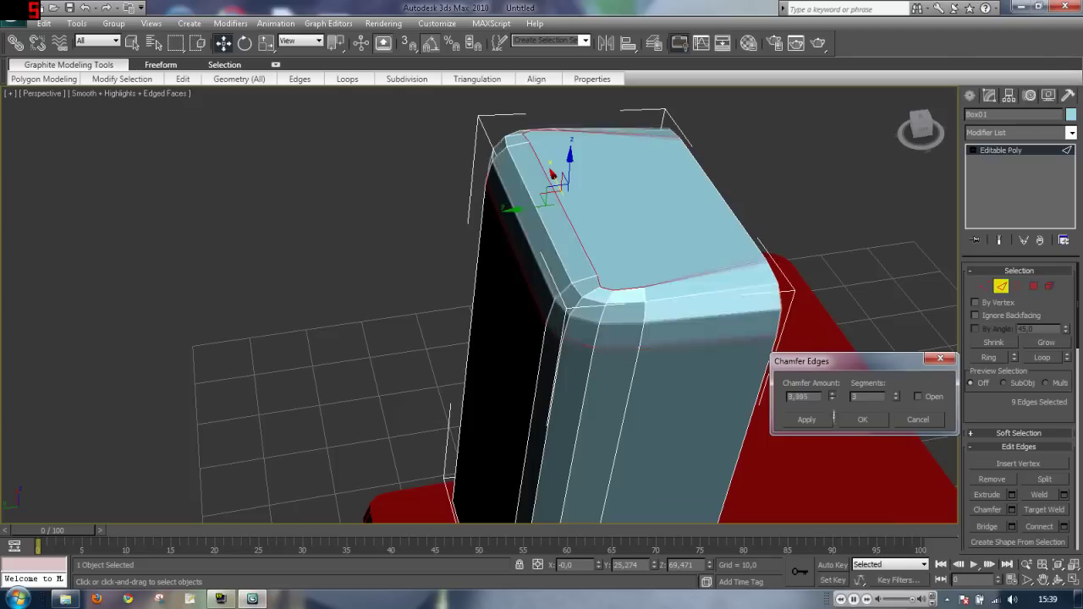
pyautogui.click(863, 420)
pyautogui.scroll(4, 533, 339)
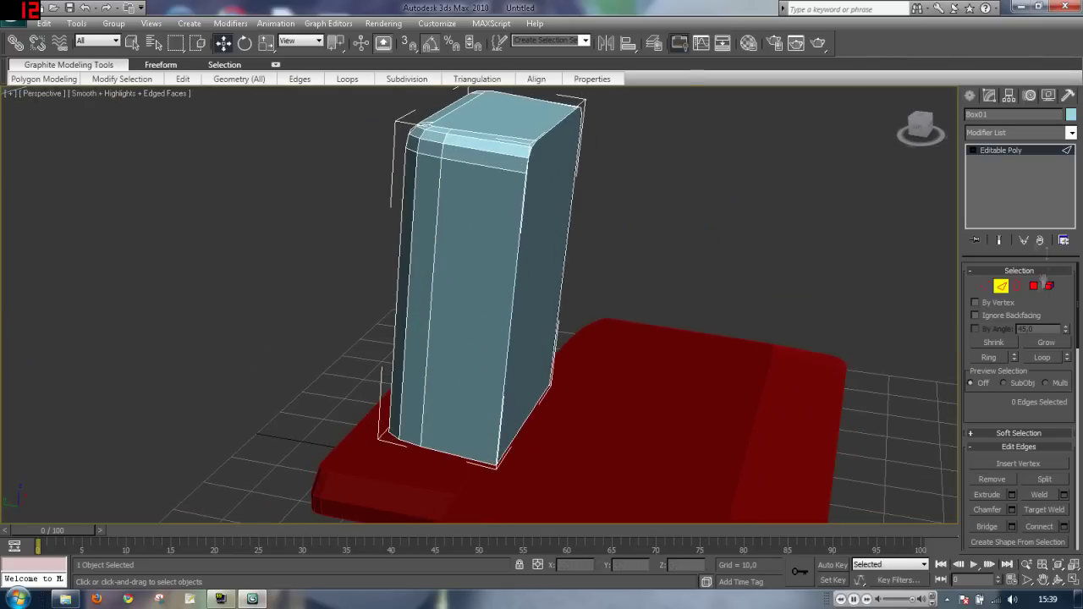
pyautogui.press('4')
pyautogui.keyDown('alt'); pyautogui.moveTo(716, 346); pyautogui.dragTo(465, 283, button='middle'); pyautogui.keyUp('alt')
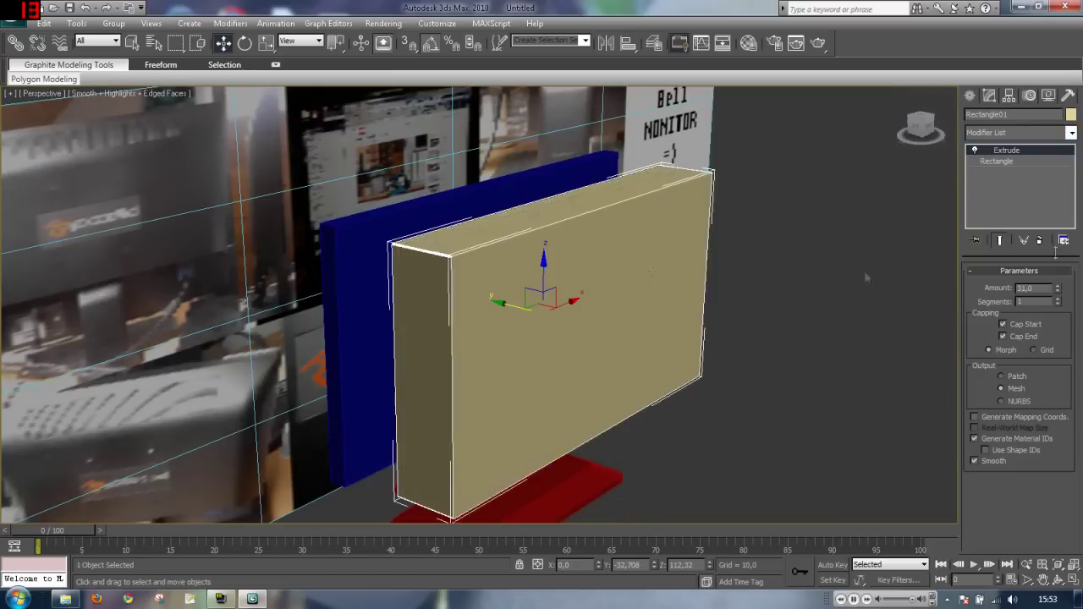
# - Begin a new Line shape in the wireframe Left view, then review the housing in Perspective
pyautogui.press('l')
pyautogui.press('F3')
pyautogui.click(970, 95)
pyautogui.click(992, 118)
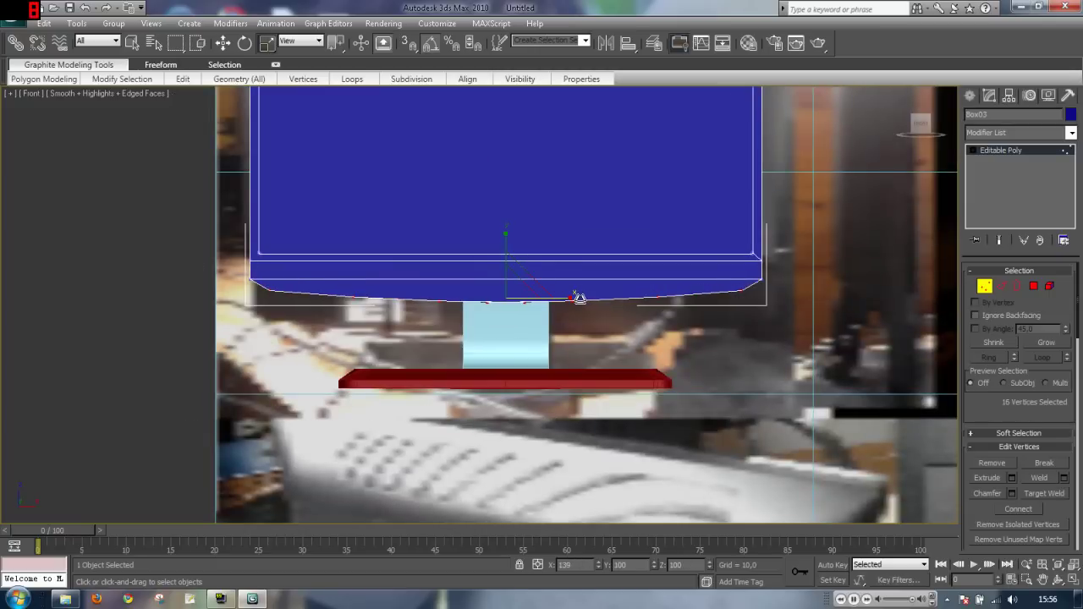
pyautogui.press('p')
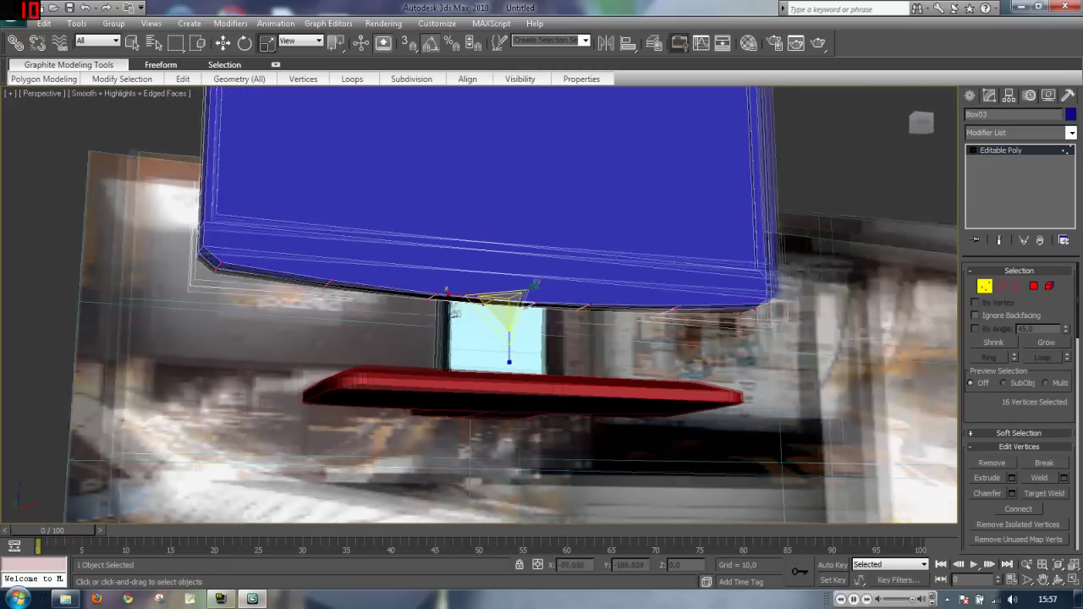
pyautogui.keyDown('alt'); pyautogui.moveTo(580, 309); pyautogui.dragTo(496, 344, button='middle'); pyautogui.keyUp('alt')
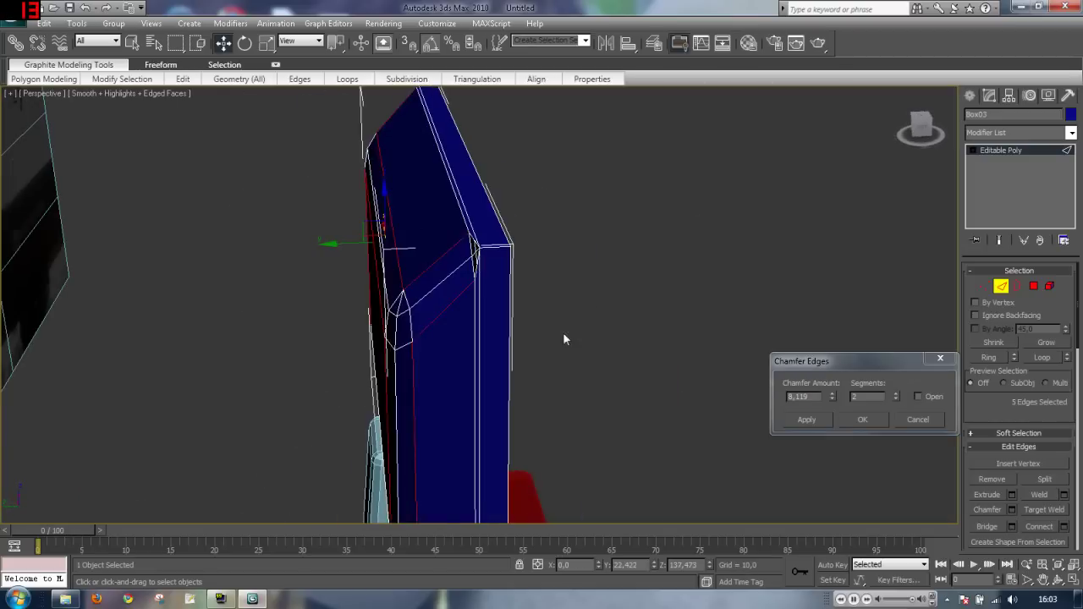
# - Add connecting edges across the monitor body's selected corner edges after cancelling a first chamfer
pyautogui.keyDown('alt'); pyautogui.moveTo(533, 355); pyautogui.dragTo(643, 364, button='middle'); pyautogui.keyUp('alt')
pyautogui.click(1011, 510)
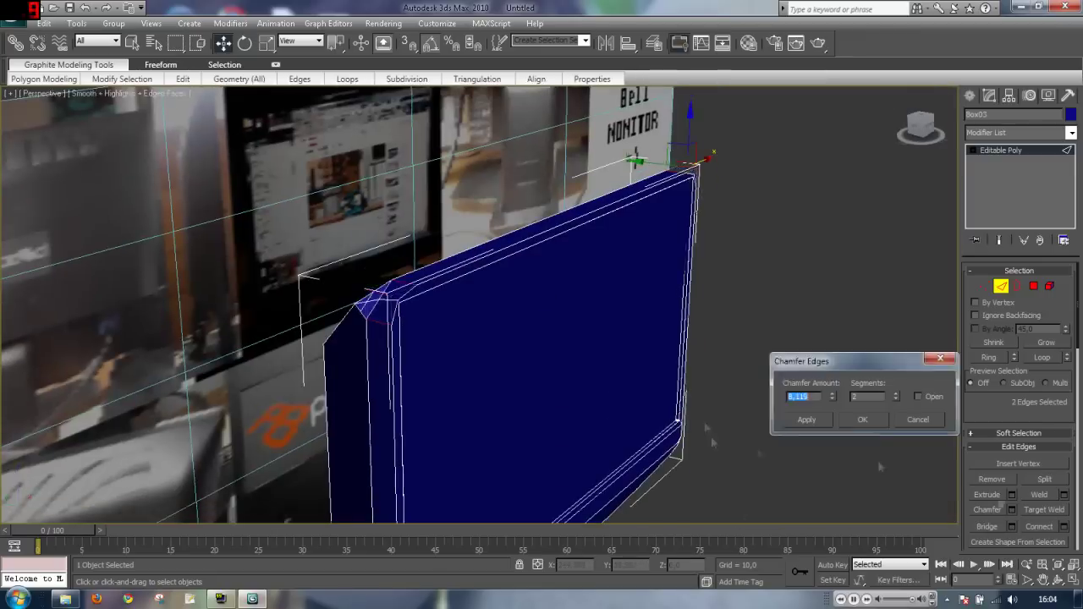
pyautogui.moveTo(891, 395)
pyautogui.keyDown('alt'); pyautogui.mouseDown(button='middle')
pyautogui.moveTo(648, 401)
pyautogui.moveTo(846, 415)
pyautogui.mouseUp(button='middle'); pyautogui.keyUp('alt')
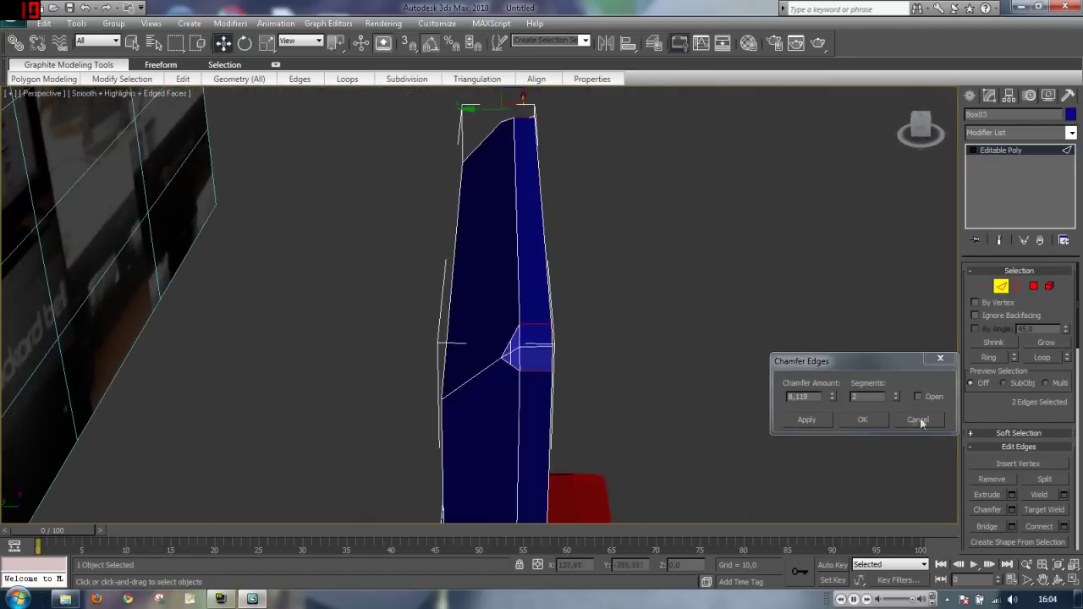
pyautogui.click(918, 419)
pyautogui.keyDown('alt'); pyautogui.moveTo(643, 389); pyautogui.dragTo(618, 375, button='middle'); pyautogui.keyUp('alt')
pyautogui.hotkey('ctrl', 'shift', 'e')
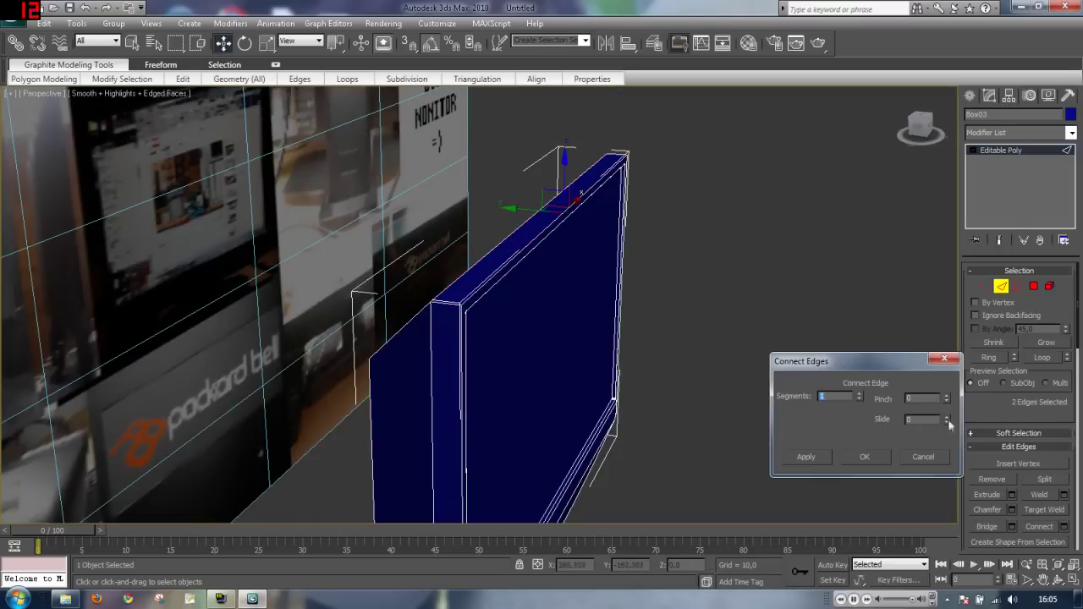
pyautogui.click(937, 454)
# - Chamfer the corner edges and save the scene as pbmonitor.max
pyautogui.keyDown('alt'); pyautogui.moveTo(592, 364); pyautogui.dragTo(512, 404, button='middle'); pyautogui.keyUp('alt')
pyautogui.hotkey('ctrl', 'shift', 'c')
pyautogui.click(862, 419)
pyautogui.moveTo(862, 419)
pyautogui.keyDown('alt'); pyautogui.mouseDown(button='middle')
pyautogui.moveTo(423, 321)
pyautogui.moveTo(536, 320)
pyautogui.moveTo(592, 339)
pyautogui.mouseUp(button='middle'); pyautogui.keyUp('alt')
pyautogui.hotkey('ctrl', 's')
pyautogui.hotkey('ctrl', 'shift', 'c')
# - Re-chamfer the corners with more segments and a larger amount for rounder edges
pyautogui.click(895, 394)
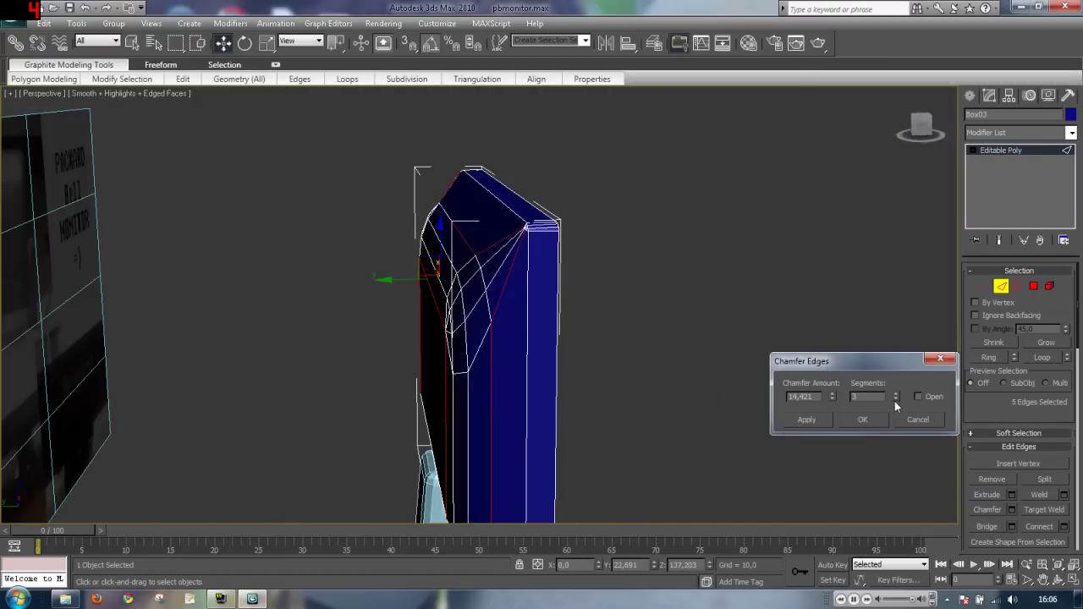
pyautogui.moveTo(832, 400); pyautogui.dragTo(832, 397)
pyautogui.click(862, 419)
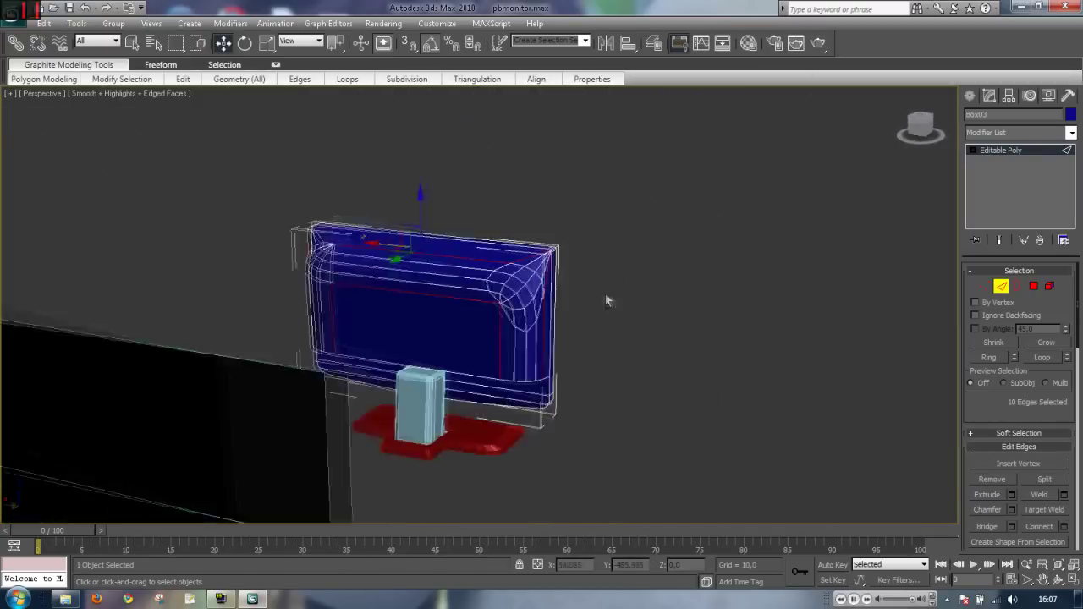
pyautogui.press('F4')
pyautogui.keyDown('alt'); pyautogui.moveTo(863, 418); pyautogui.dragTo(466, 301, button='middle'); pyautogui.keyUp('alt')
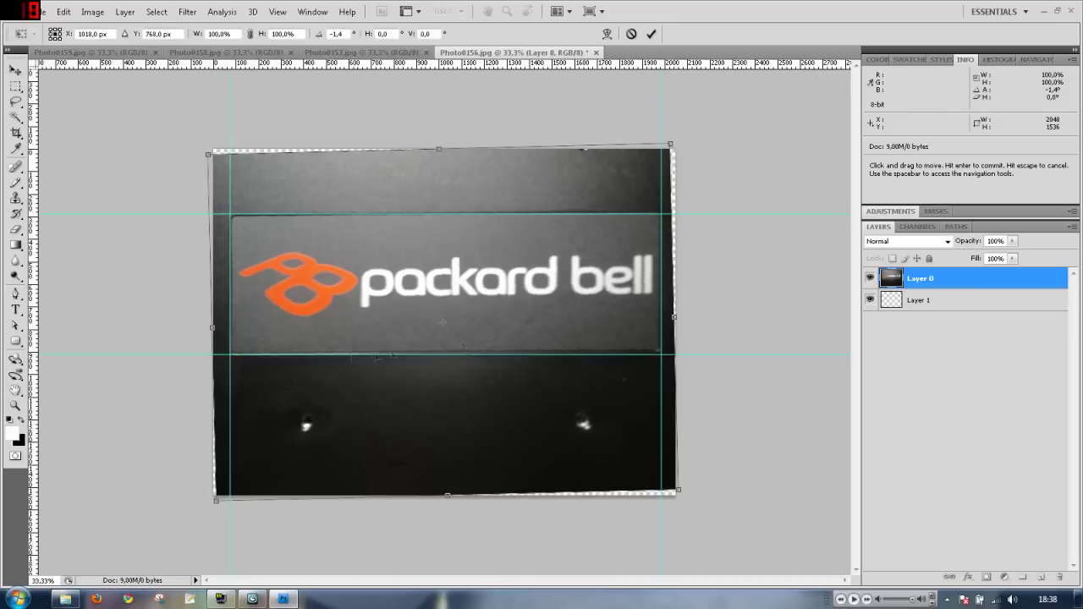
# - Straighten the Packard Bell photo with a Distort free transform
pyautogui.rightClick(685, 279)
pyautogui.click(592, 350)
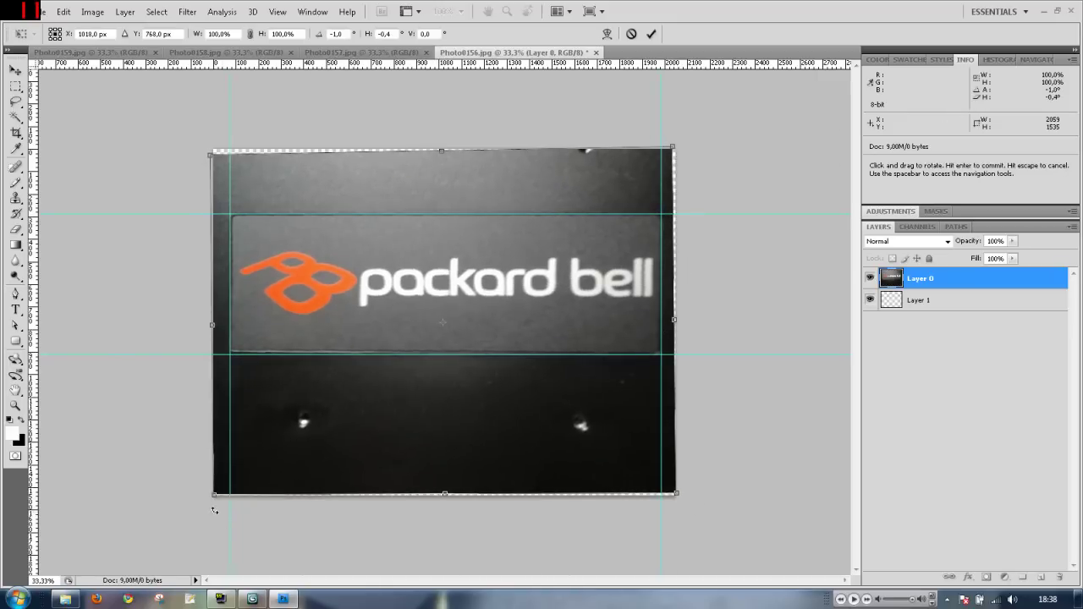
pyautogui.press('Return')
pyautogui.click(93, 12)
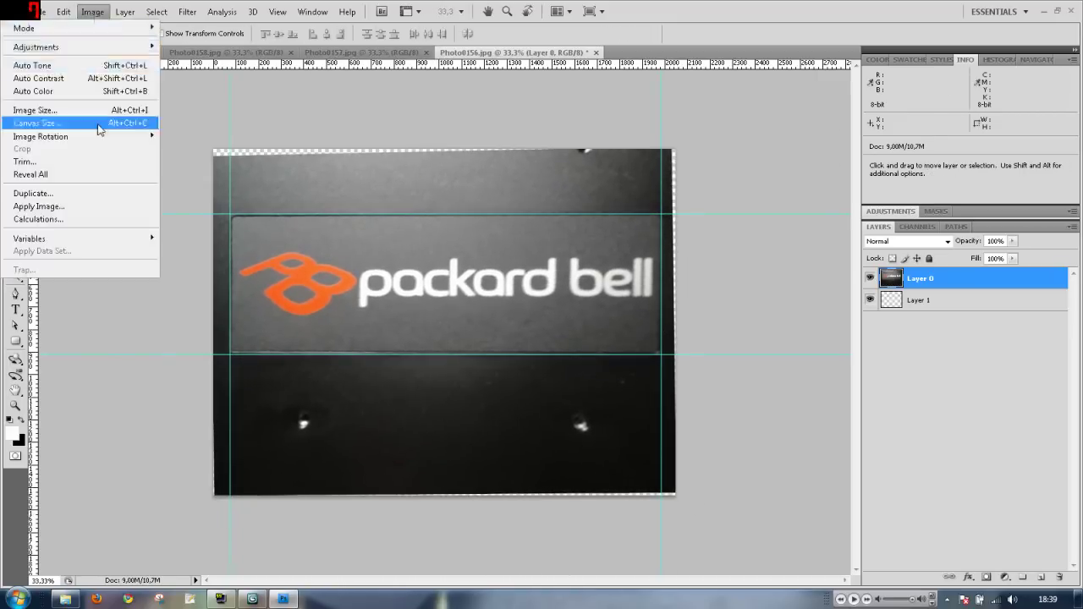
# - Enlarge the canvas to 2048 px, fill the back layer black, and select the upper area
pyautogui.click(80, 138)
pyautogui.write('2048')
pyautogui.press('Return')
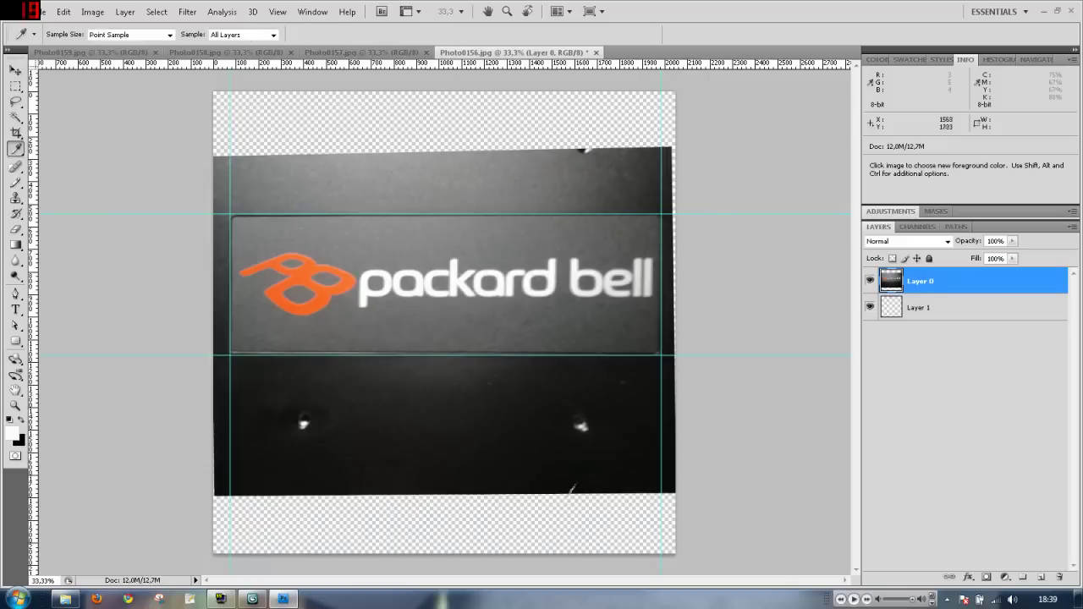
pyautogui.click(907, 307)
pyautogui.press('d')
pyautogui.hotkey('alt', 'BackSpace')
pyautogui.moveTo(211, 90); pyautogui.dragTo(795, 402)
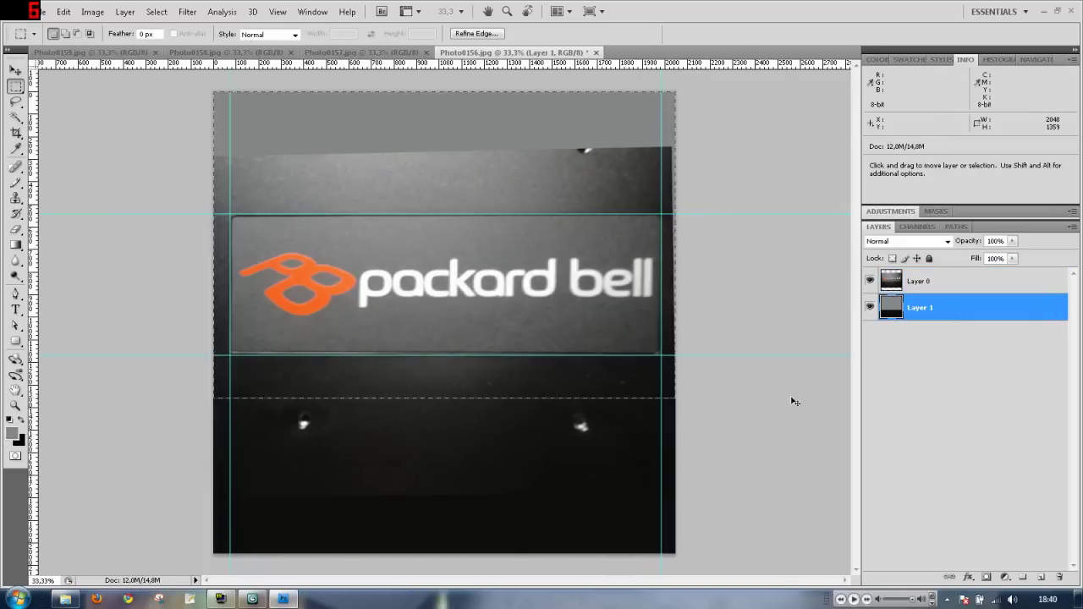
# - Save the image as texture_pbmonitor.psd in Photoshop PSD format
pyautogui.click(51, 17)
pyautogui.click(123, 201)
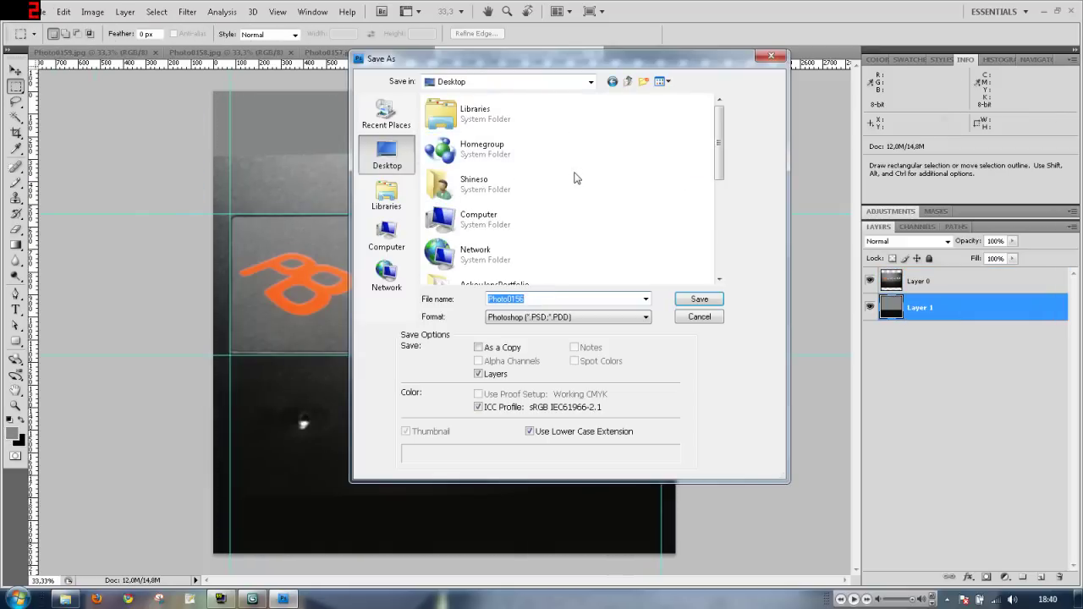
pyautogui.click(575, 317)
pyautogui.click(538, 330)
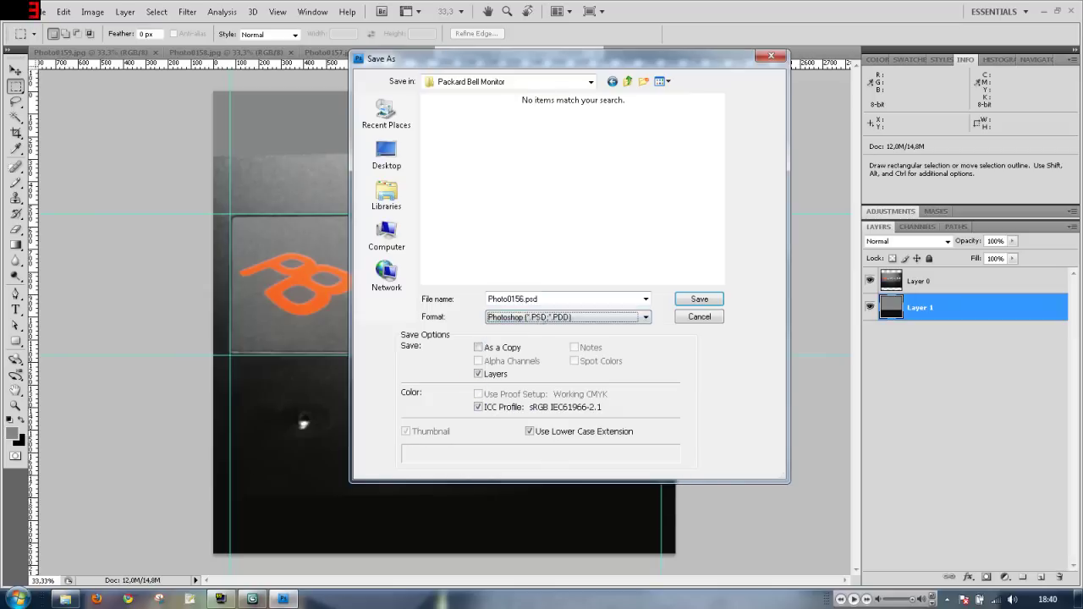
pyautogui.write('_pbmonitor')
pyautogui.press('Return')
pyautogui.press('Return')
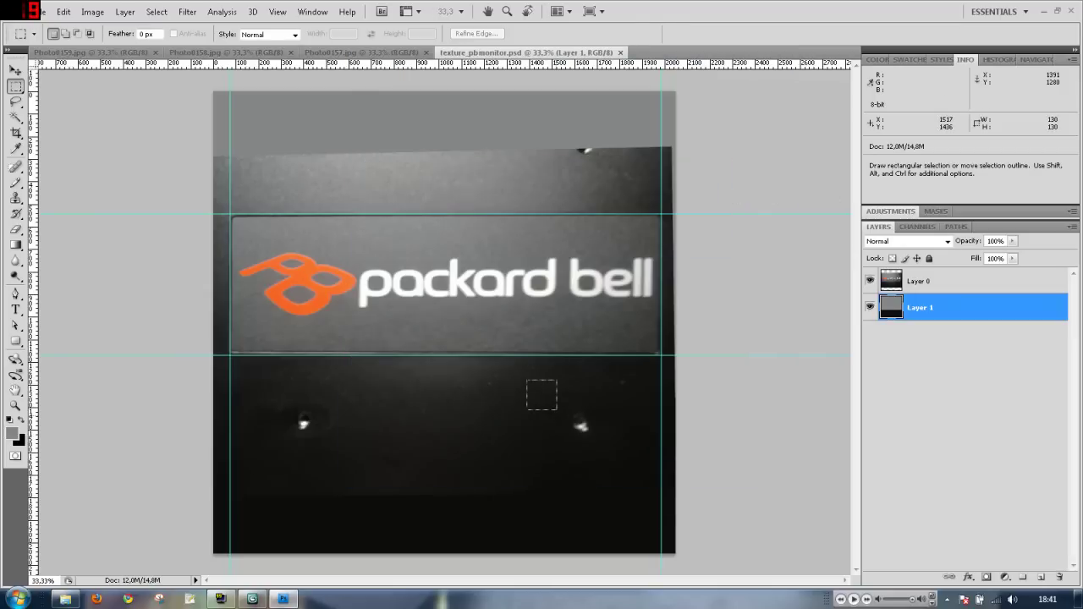
# - Define the selected patch as a pattern, apply it as a Pattern Overlay on a new layer, and rasterize
pyautogui.click(85, 12)
pyautogui.click(68, 321)
pyautogui.press('Return')
pyautogui.click(969, 576)
pyautogui.click(994, 548)
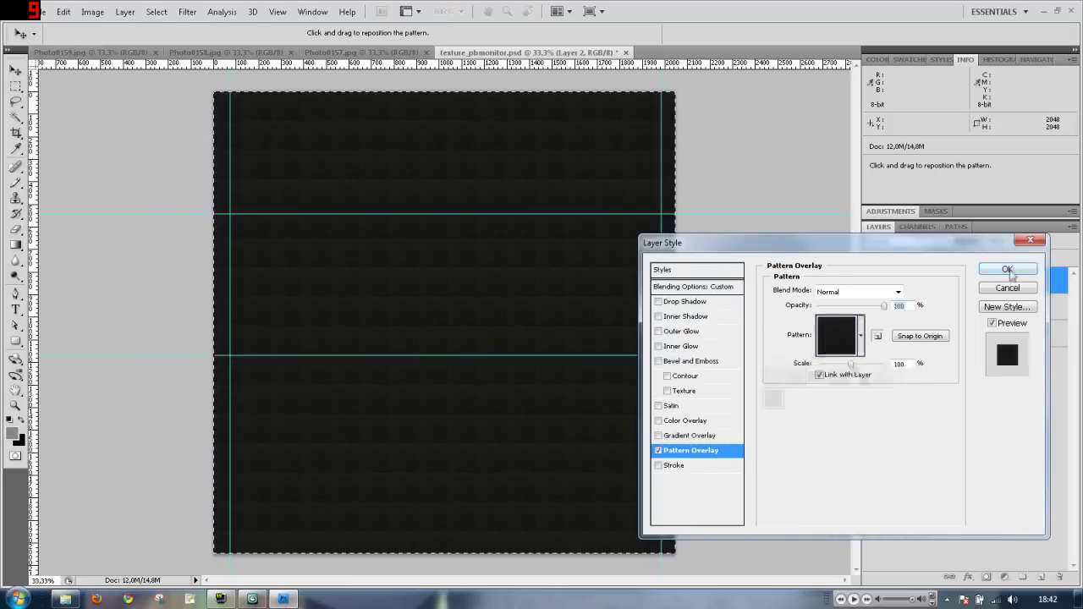
pyautogui.click(1006, 268)
pyautogui.rightClick(946, 281)
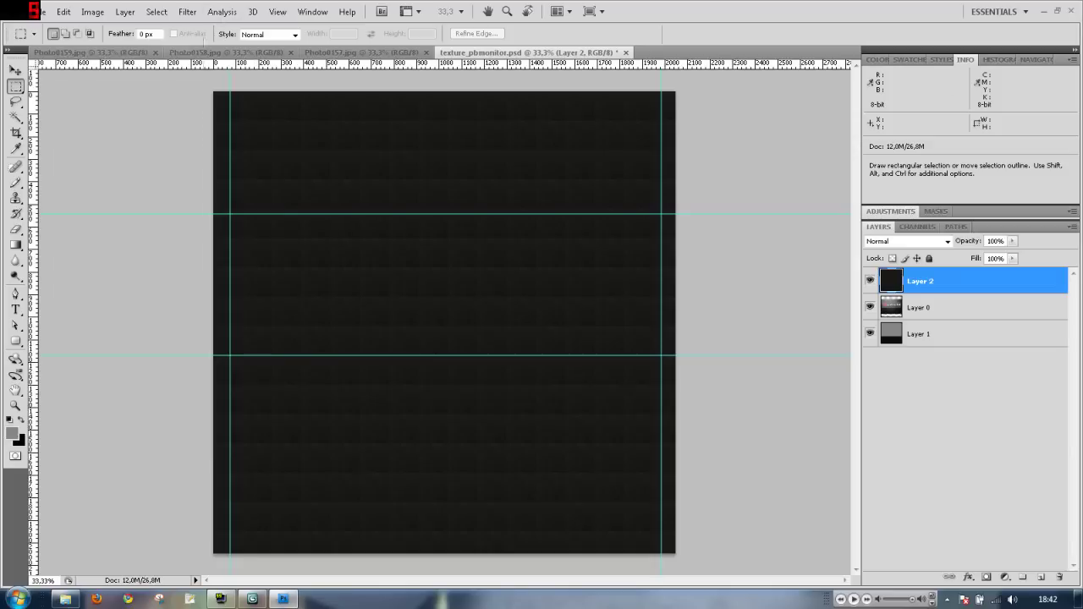
# - Apply Gaussian Blur and 2.45% monochromatic noise to the texture layer, then send it to the bottom
pyautogui.click(187, 12)
pyautogui.moveTo(73, 123)
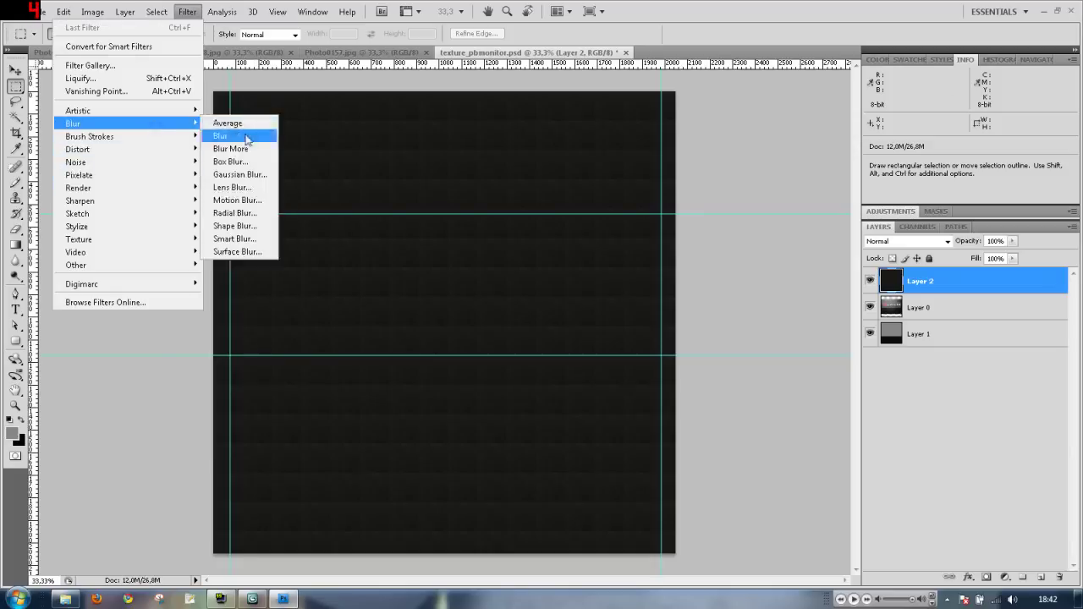
pyautogui.click(246, 176)
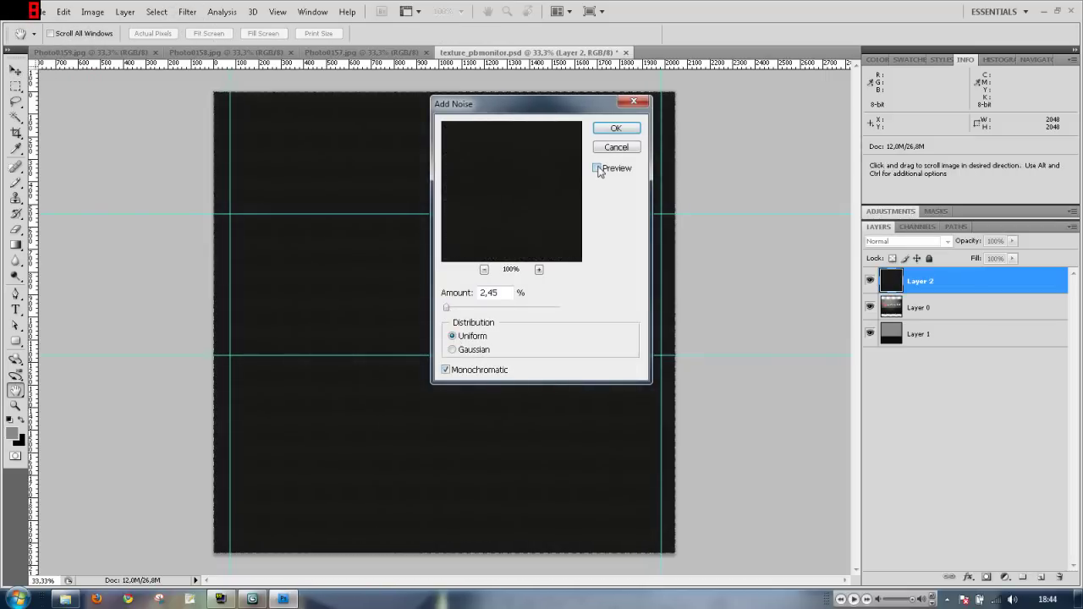
pyautogui.press('Return')
pyautogui.click(34, 12)
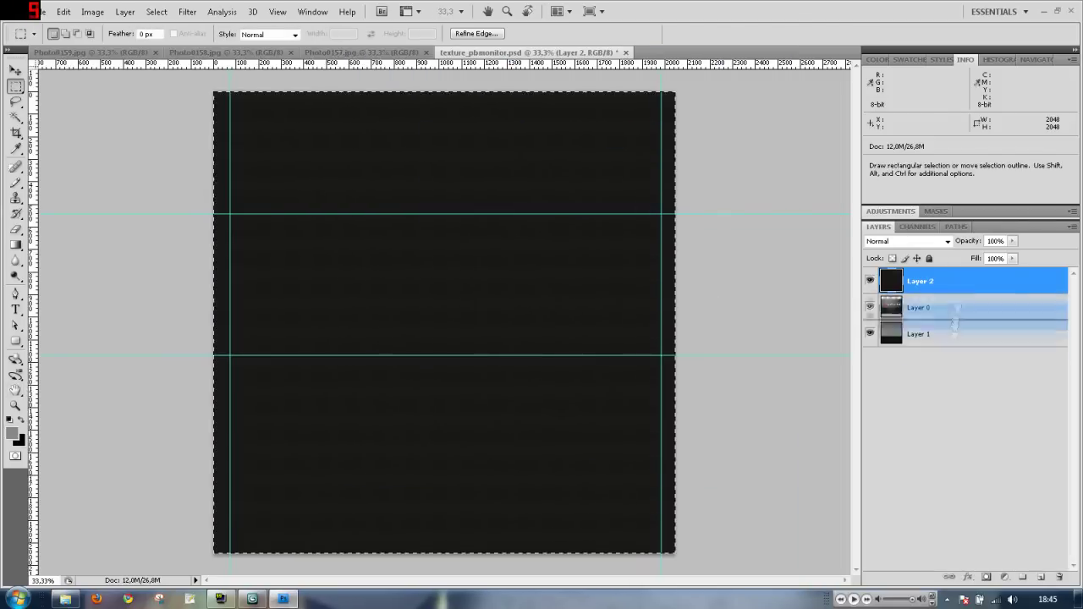
pyautogui.hotkey('ctrl', 'shift', '[')
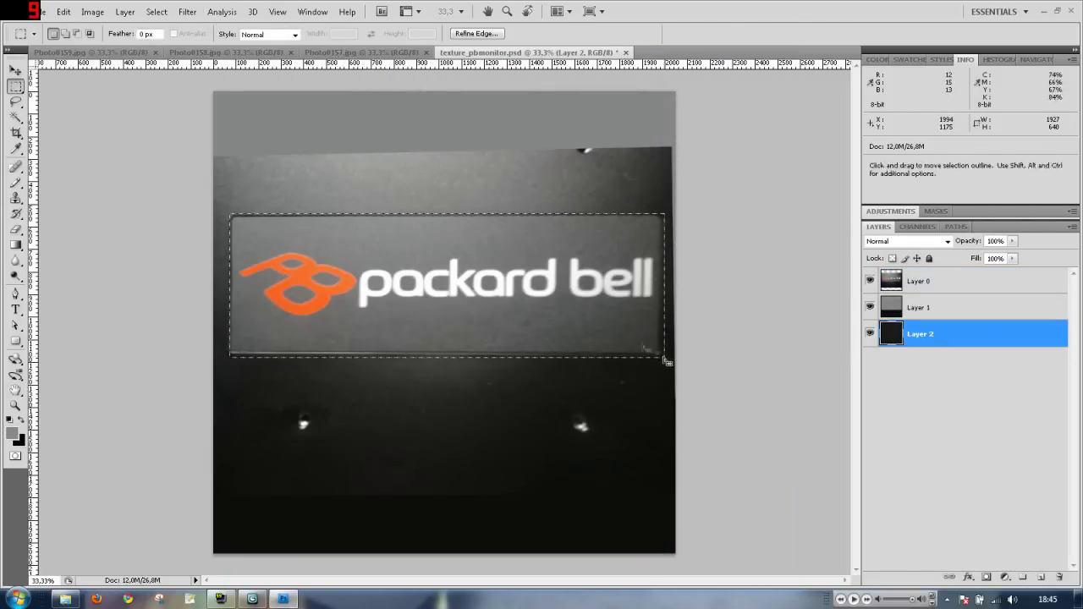
# - Clear Layer 1 and erase around the logo on Layer 0 with a 104 px eraser brush
pyautogui.hotkey('ctrl', 'a')
pyautogui.press('Delete')
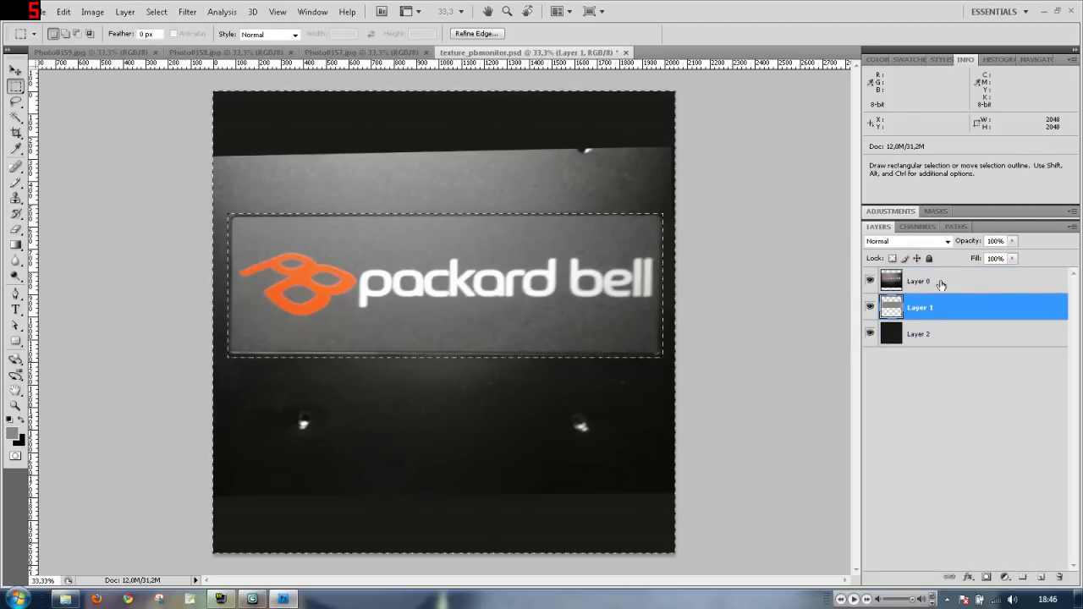
pyautogui.click(919, 281)
pyautogui.hotkey('ctrl', 'd')
pyautogui.press('e')
pyautogui.rightClick(346, 427)
pyautogui.write('104')
pyautogui.press('Return')
pyautogui.rightClick(711, 432)
pyautogui.press('Escape')
# - Set Layer 0 to Linear Dodge (Add) blending at 34% opacity
pyautogui.click(870, 281)
pyautogui.click(870, 281)
pyautogui.click(906, 241)
pyautogui.click(877, 254)
pyautogui.click(906, 242)
pyautogui.click(878, 416)
pyautogui.click(906, 241)
pyautogui.click(896, 384)
pyautogui.click(906, 242)
pyautogui.click(896, 384)
pyautogui.moveTo(1013, 241); pyautogui.dragTo(970, 259)
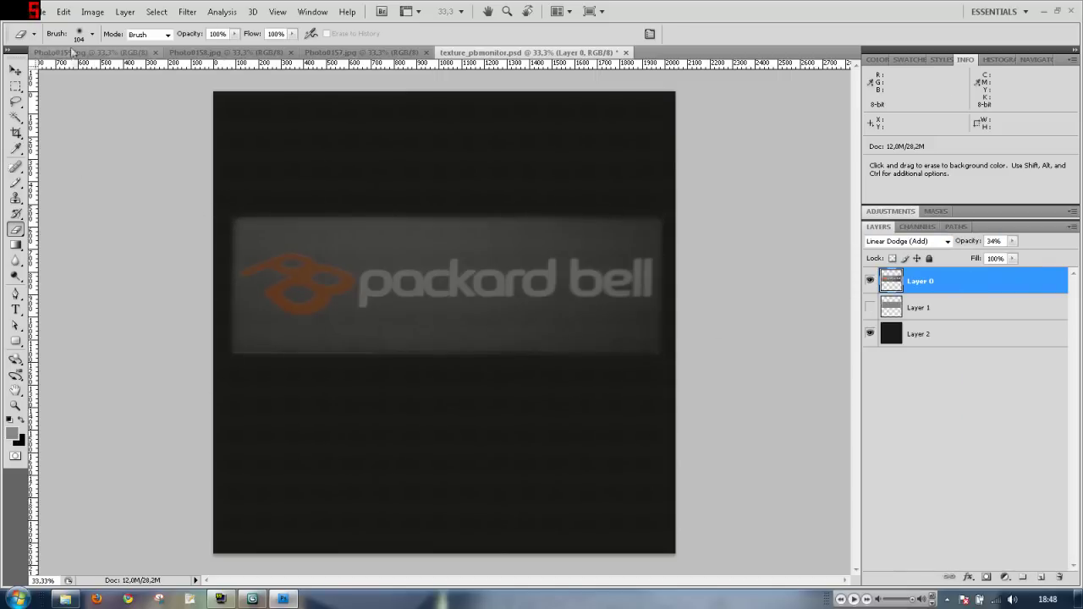
# - Move the logo layer higher on the texture
pyautogui.click(38, 12)
pyautogui.press('Escape')
pyautogui.press('v')
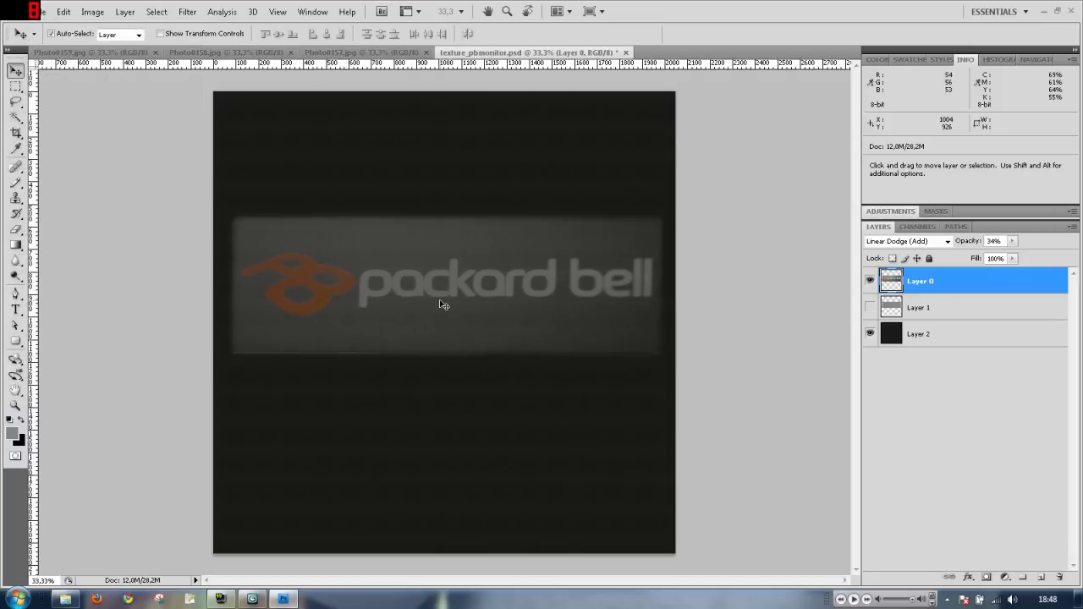
pyautogui.moveTo(441, 302); pyautogui.dragTo(440, 208)
# - Save the texture as a JPEG file, accepting the quality options
pyautogui.hotkey('ctrl', 'shift', 's')
pyautogui.click(593, 316)
pyautogui.click(556, 411)
pyautogui.press('Return')
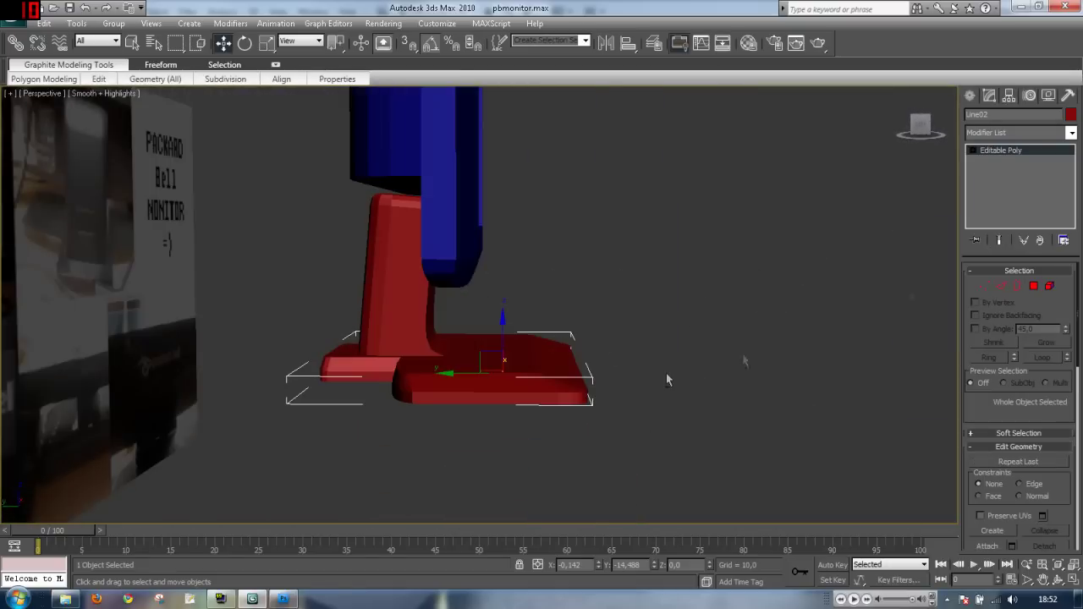
# - Orbit and zoom around Box03 to view it from below, restoring shaded display with F3
pyautogui.click(1072, 133)
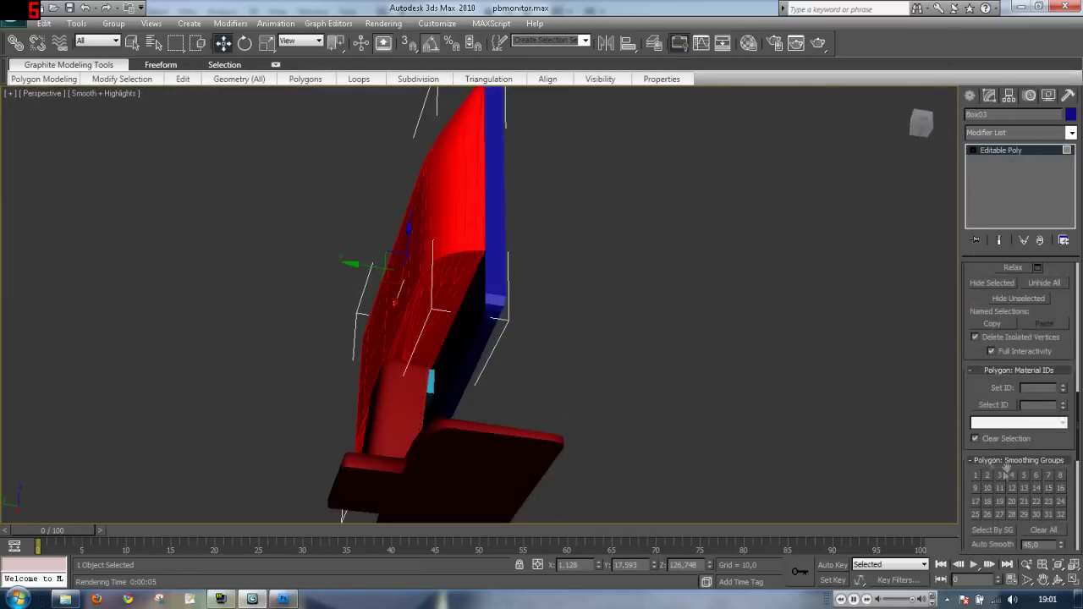
pyautogui.keyDown('alt'); pyautogui.moveTo(567, 301); pyautogui.dragTo(629, 326, button='middle'); pyautogui.keyUp('alt')
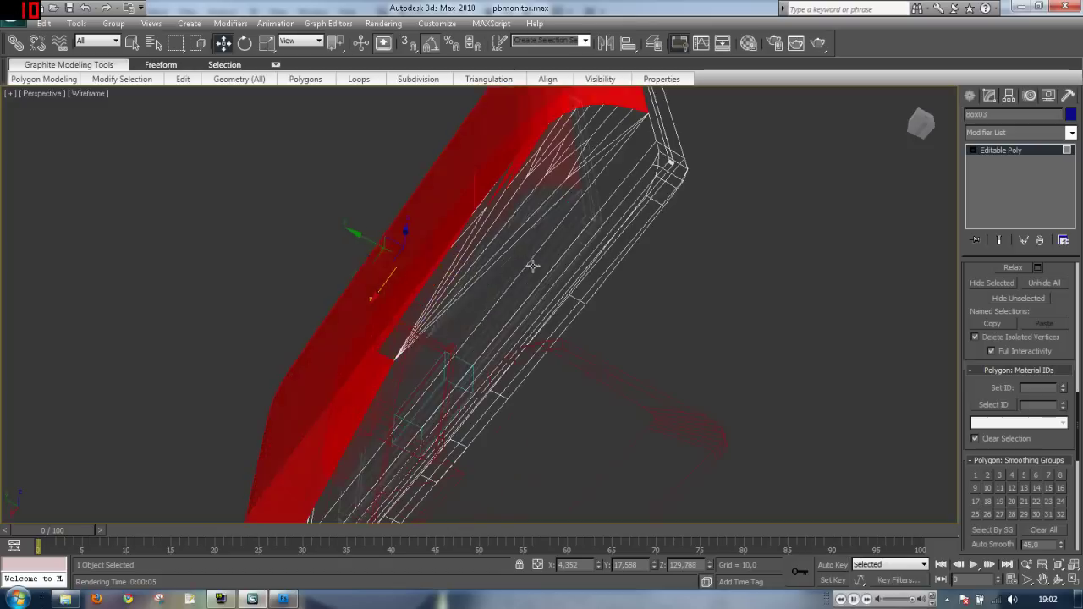
pyautogui.moveTo(455, 248)
pyautogui.keyDown('alt'); pyautogui.mouseDown(button='middle')
pyautogui.moveTo(471, 212)
pyautogui.moveTo(412, 314)
pyautogui.mouseUp(button='middle'); pyautogui.keyUp('alt')
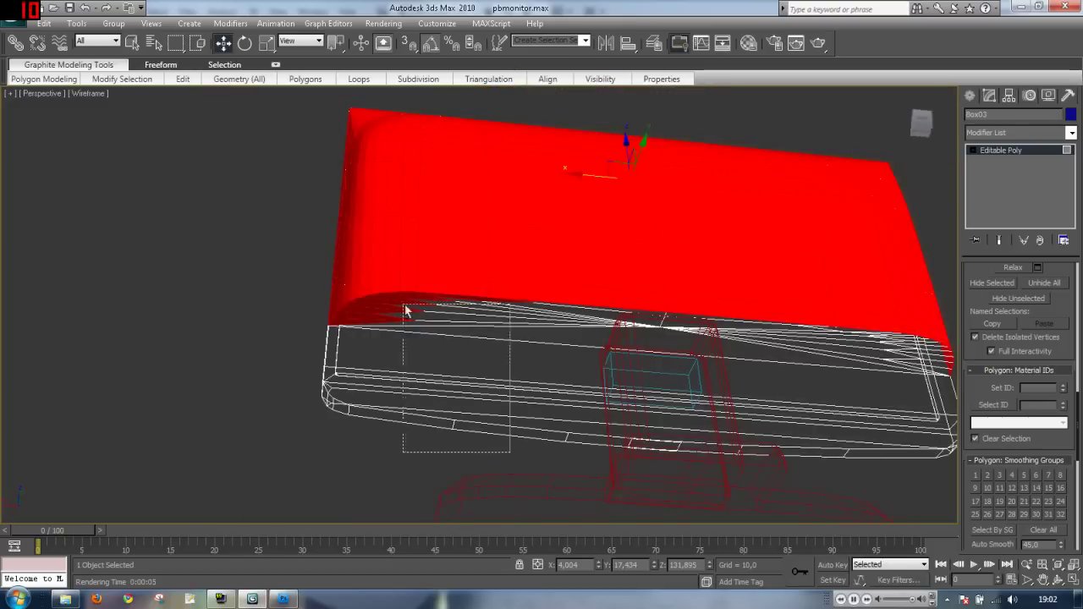
pyautogui.scroll(3, 396, 339)
pyautogui.scroll(3, 270, 303)
pyautogui.moveTo(271, 303)
pyautogui.keyDown('alt'); pyautogui.mouseDown(button='middle')
pyautogui.moveTo(307, 381)
pyautogui.moveTo(434, 409)
pyautogui.moveTo(483, 133)
pyautogui.mouseUp(button='middle'); pyautogui.keyUp('alt')
pyautogui.press('F3')
pyautogui.scroll(-5, 449, 211)
pyautogui.moveTo(449, 211)
pyautogui.keyDown('alt'); pyautogui.mouseDown(button='middle')
pyautogui.moveTo(604, 334)
pyautogui.moveTo(559, 344)
pyautogui.moveTo(483, 326)
pyautogui.mouseUp(button='middle'); pyautogui.keyUp('alt')
# - Orbit out to show the monitor against the reference photo planes, cancelling the accidental Box04 copy
pyautogui.scroll(5, 578, 351)
pyautogui.scroll(3, 559, 344)
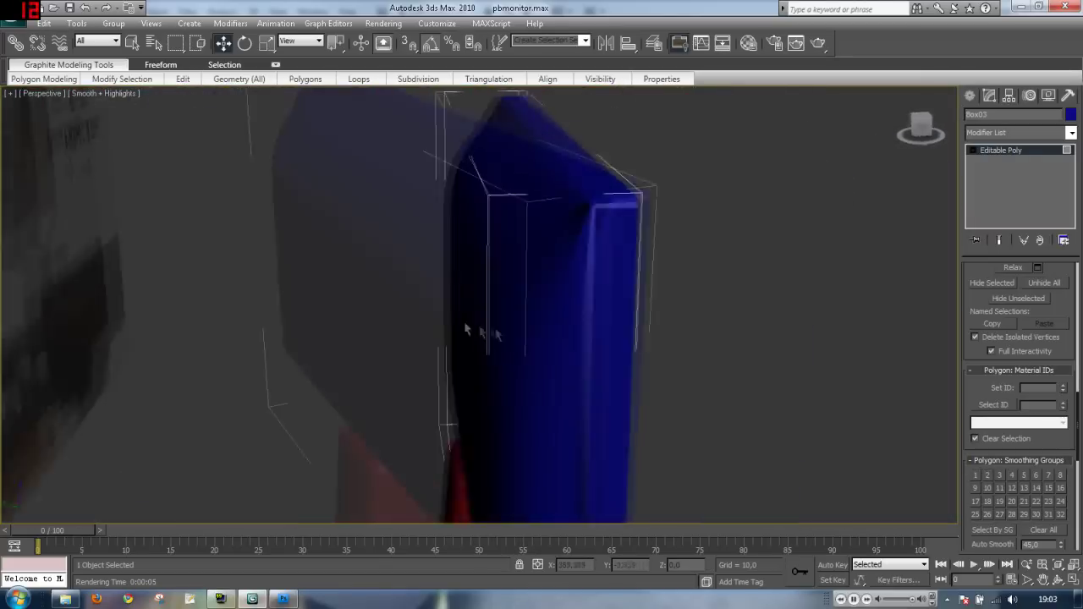
pyautogui.scroll(-5, 484, 326)
pyautogui.scroll(3, 611, 267)
pyautogui.keyDown('alt'); pyautogui.moveTo(611, 267); pyautogui.dragTo(697, 382, button='middle'); pyautogui.keyUp('alt')
pyautogui.scroll(-4, 696, 382)
pyautogui.keyDown('shift'); pyautogui.moveTo(516, 321); pyautogui.dragTo(611, 359); pyautogui.keyUp('shift')
pyautogui.click(608, 358)
pyautogui.moveTo(609, 358)
pyautogui.keyDown('alt'); pyautogui.mouseDown(button='middle')
pyautogui.moveTo(563, 303)
pyautogui.moveTo(634, 386)
pyautogui.mouseUp(button='middle'); pyautogui.keyUp('alt')
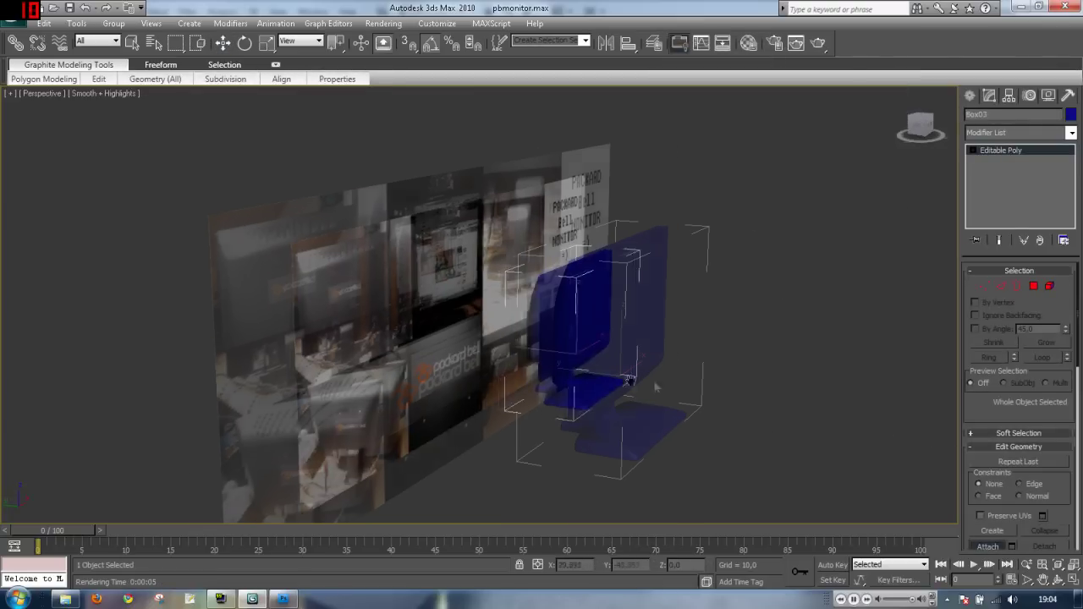
# - Add Unwrap UVW to Box03 and assign the texture_pbmonitor material from slot 02
pyautogui.click(1072, 134)
pyautogui.press('m')
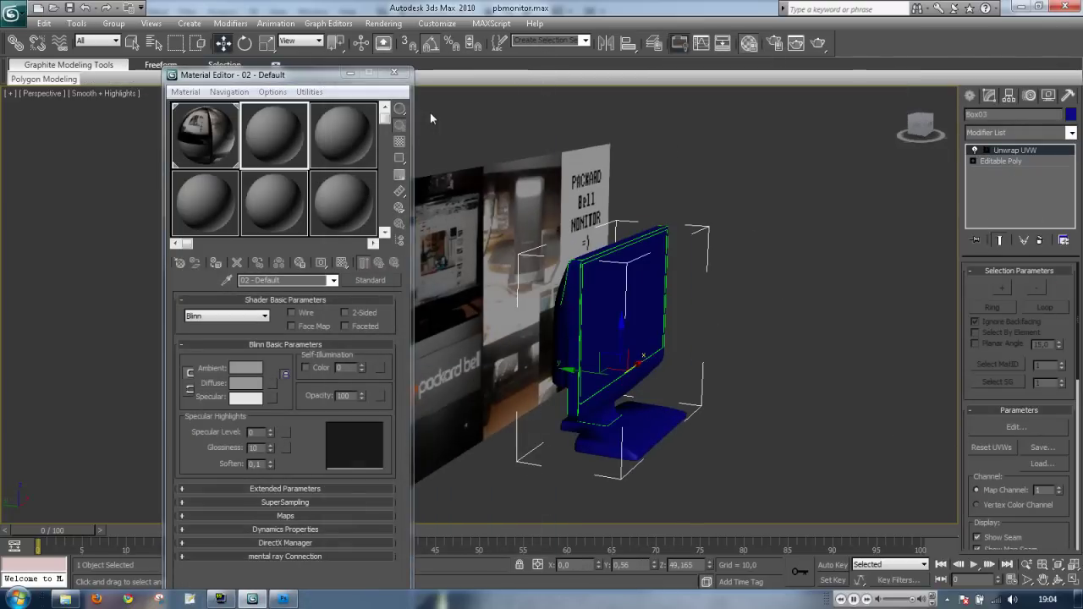
pyautogui.click(274, 136)
pyautogui.moveTo(430, 112); pyautogui.dragTo(618, 322)
pyautogui.press('m')
# - Select all of the monitor's faces and apply Flatten Mapping in the Edit UVWs window
pyautogui.scroll(4, 618, 339)
pyautogui.moveTo(618, 338); pyautogui.dragTo(665, 356, button='middle')
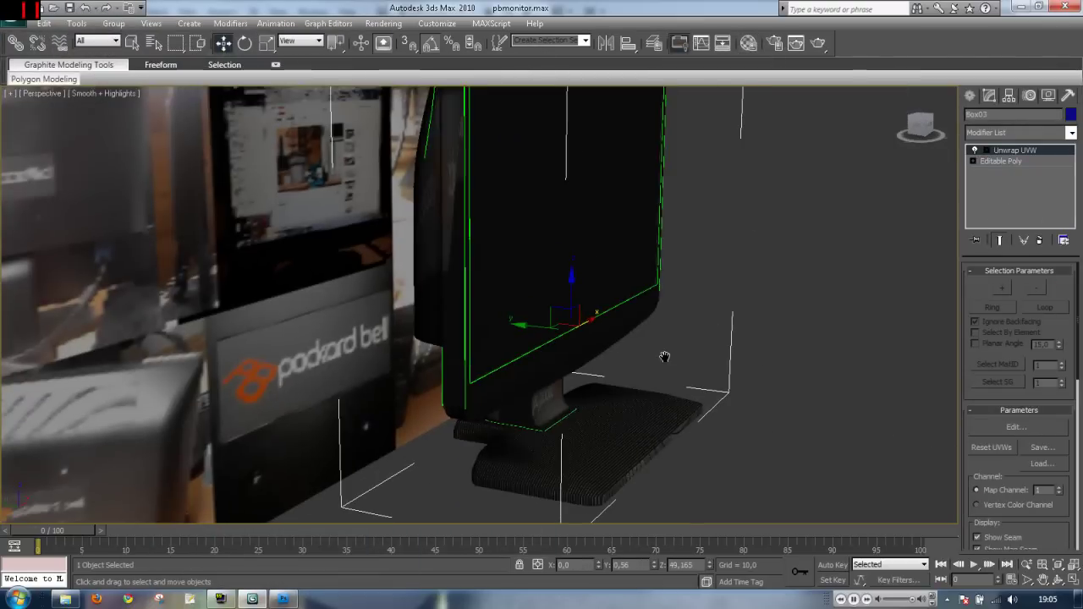
pyautogui.click(1008, 183)
pyautogui.hotkey('ctrl', 'a')
pyautogui.click(1016, 426)
pyautogui.moveTo(68, 86); pyautogui.dragTo(643, 86)
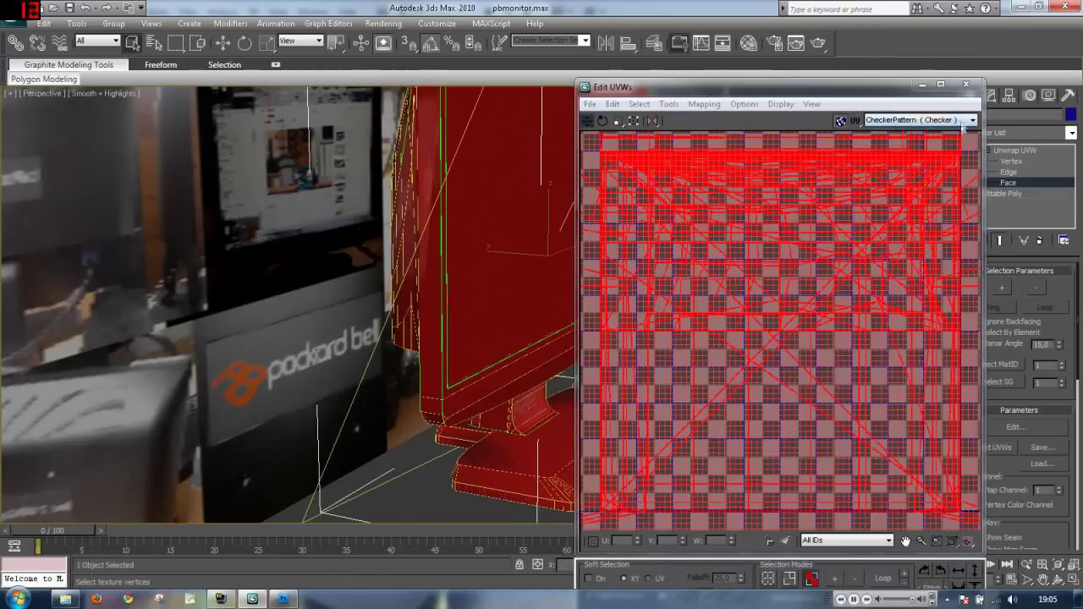
pyautogui.click(705, 103)
pyautogui.click(653, 119)
pyautogui.press('Return')
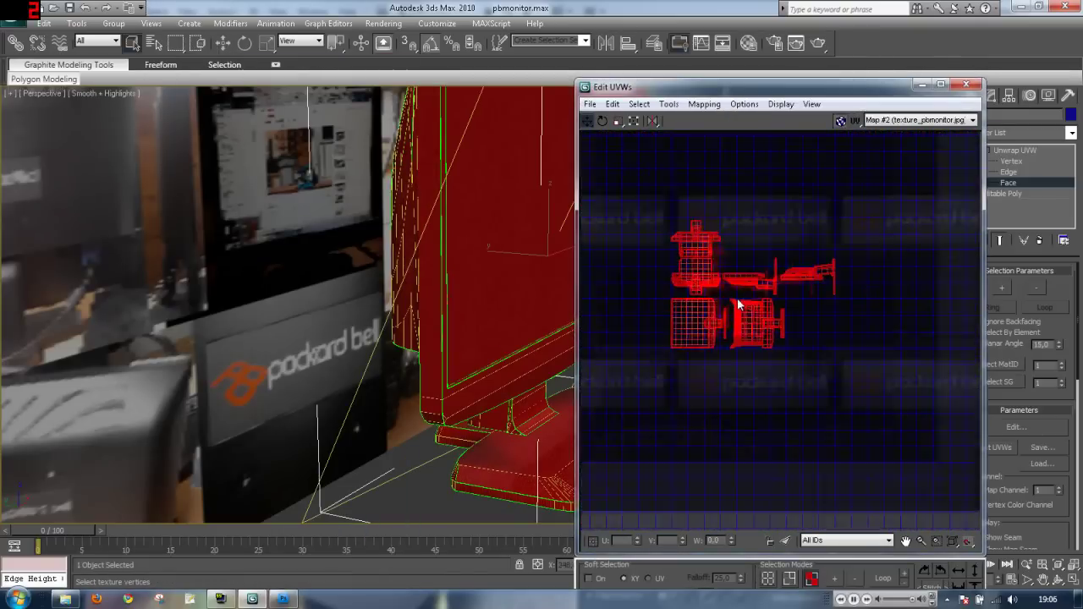
# - Turn off texture tiling in the UV editor and move the stand cluster to the bottom right
pyautogui.click(744, 103)
pyautogui.click(604, 175)
pyautogui.press('Return')
pyautogui.scroll(2, 833, 339)
pyautogui.scroll(-2, 604, 462)
pyautogui.keyDown('alt'); pyautogui.moveTo(604, 462); pyautogui.dragTo(888, 314); pyautogui.keyUp('alt')
pyautogui.moveTo(667, 173); pyautogui.dragTo(897, 374)
pyautogui.moveTo(474, 356)
pyautogui.mouseDown(button='middle')
pyautogui.moveTo(354, 432)
pyautogui.moveTo(925, 230)
pyautogui.mouseUp(button='middle')
pyautogui.hotkey('ctrl', 'a')
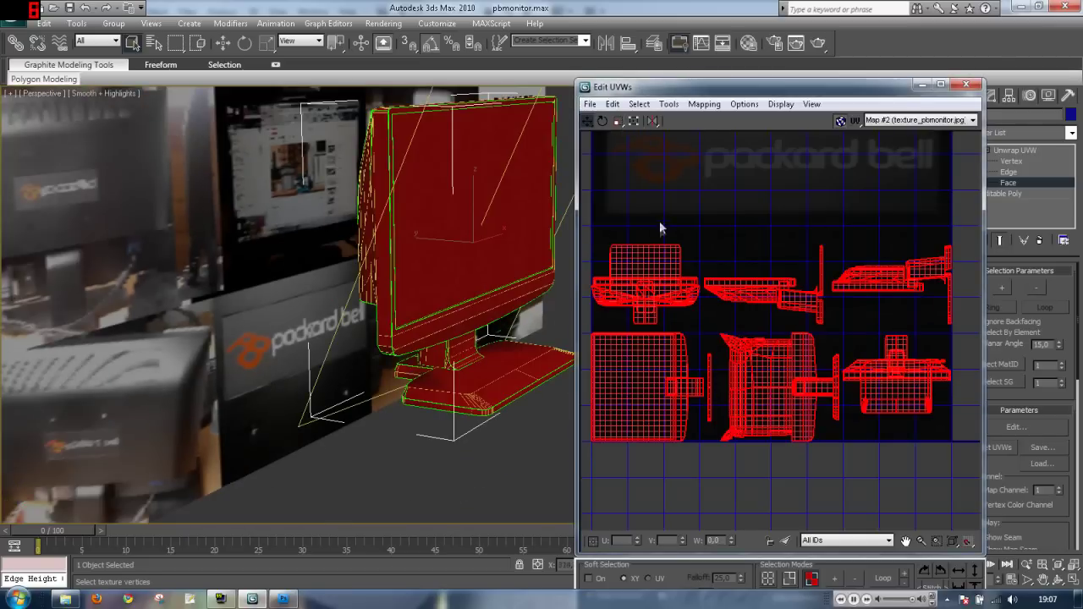
# - Switch to Box mapping, scale the UVs to fit the texture, and stretch the bezel strip taller
pyautogui.scroll(3, 661, 233)
pyautogui.scroll(-4, 728, 254)
pyautogui.scroll(1, 741, 270)
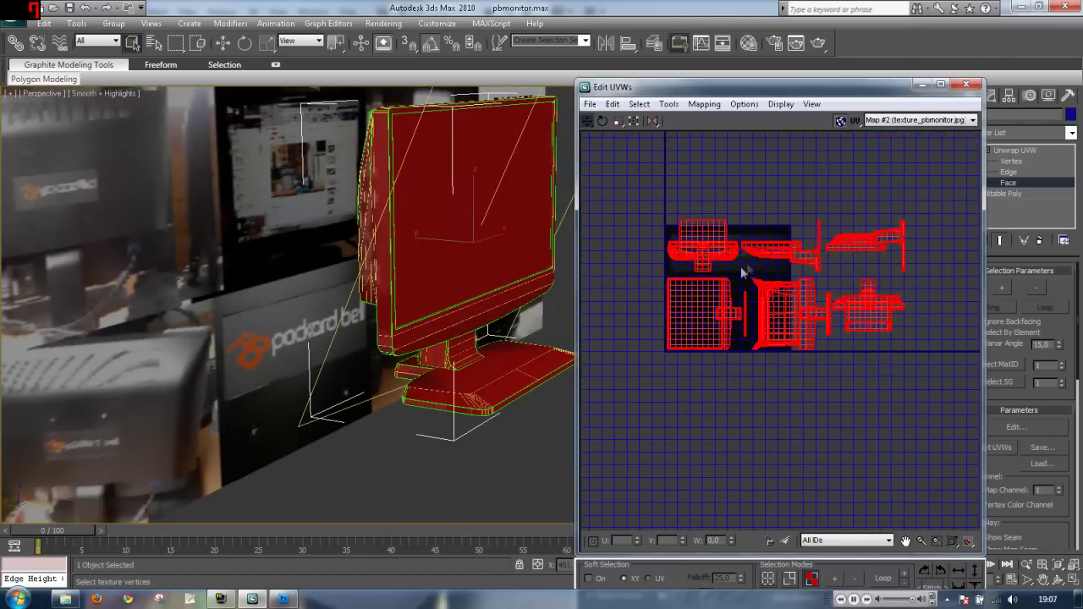
pyautogui.click(966, 84)
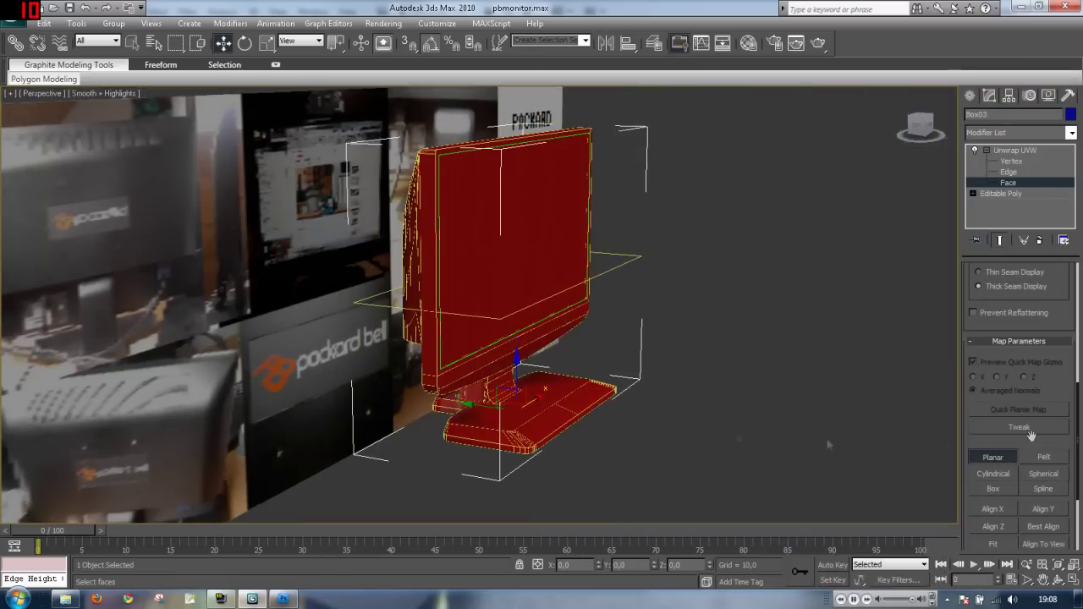
pyautogui.moveTo(515, 300); pyautogui.dragTo(501, 296, button='middle')
pyautogui.click(1002, 371)
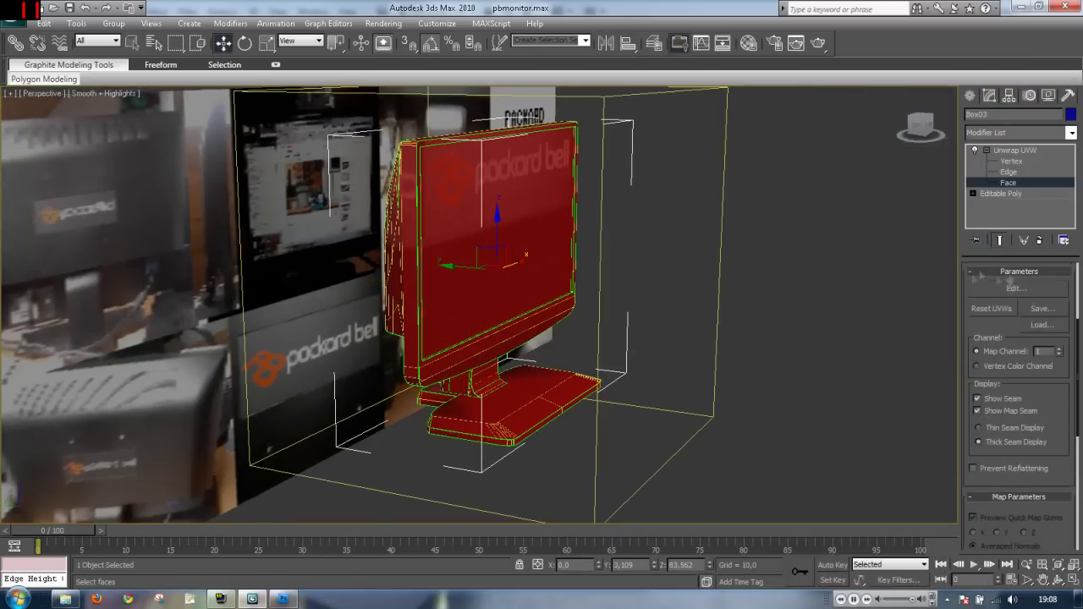
pyautogui.click(1015, 288)
pyautogui.scroll(4, 429, 259)
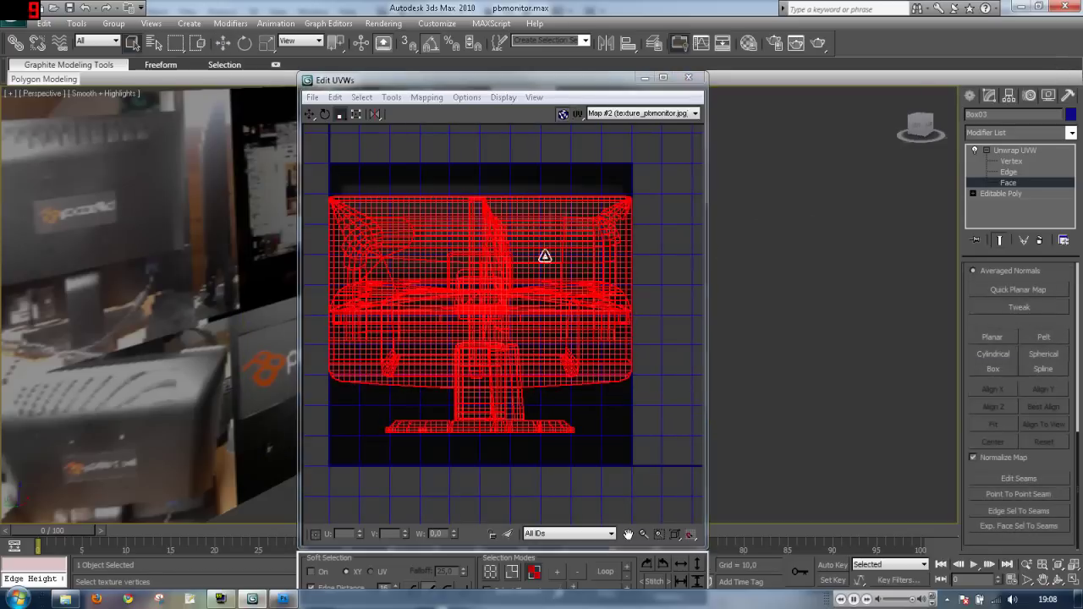
pyautogui.moveTo(493, 348); pyautogui.dragTo(499, 380)
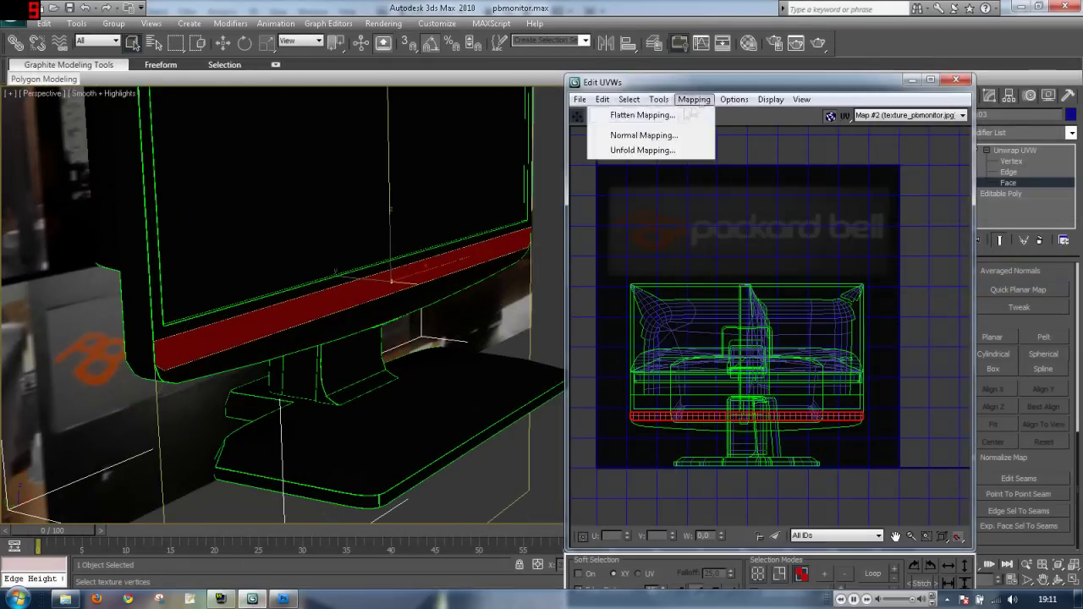
pyautogui.moveTo(791, 254); pyautogui.dragTo(791, 223)
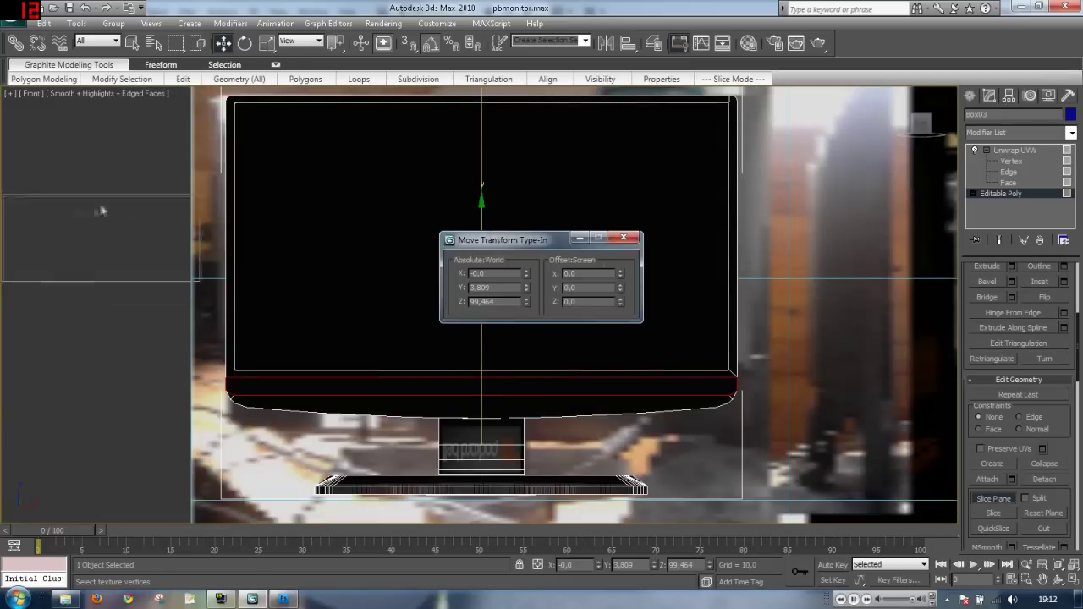
# - Add another Unwrap UVW and select the bezel strip faces for editing in Edit UVWs
pyautogui.moveTo(100, 211); pyautogui.dragTo(100, 212)
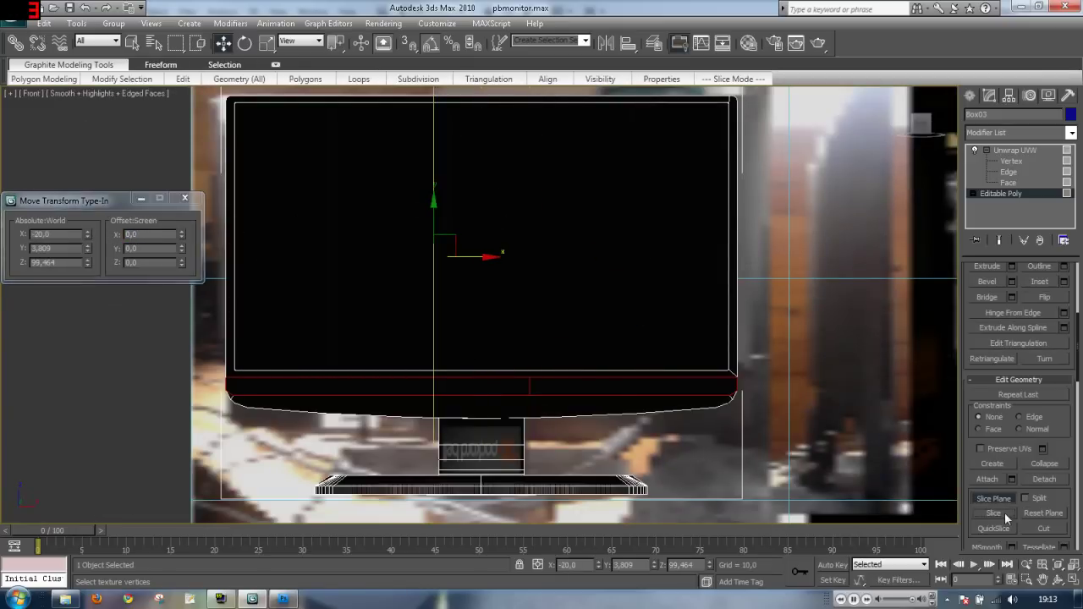
pyautogui.click(1015, 150)
pyautogui.click(1071, 132)
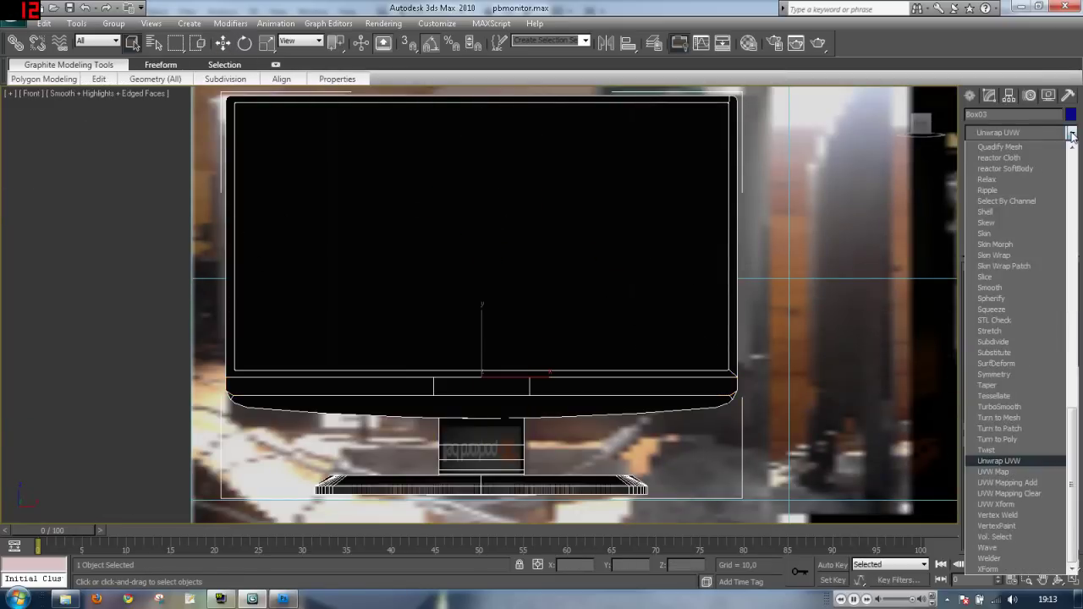
pyautogui.keyDown('alt'); pyautogui.moveTo(576, 339); pyautogui.dragTo(608, 212, button='middle'); pyautogui.keyUp('alt')
pyautogui.press('p')
pyautogui.scroll(3, 618, 343)
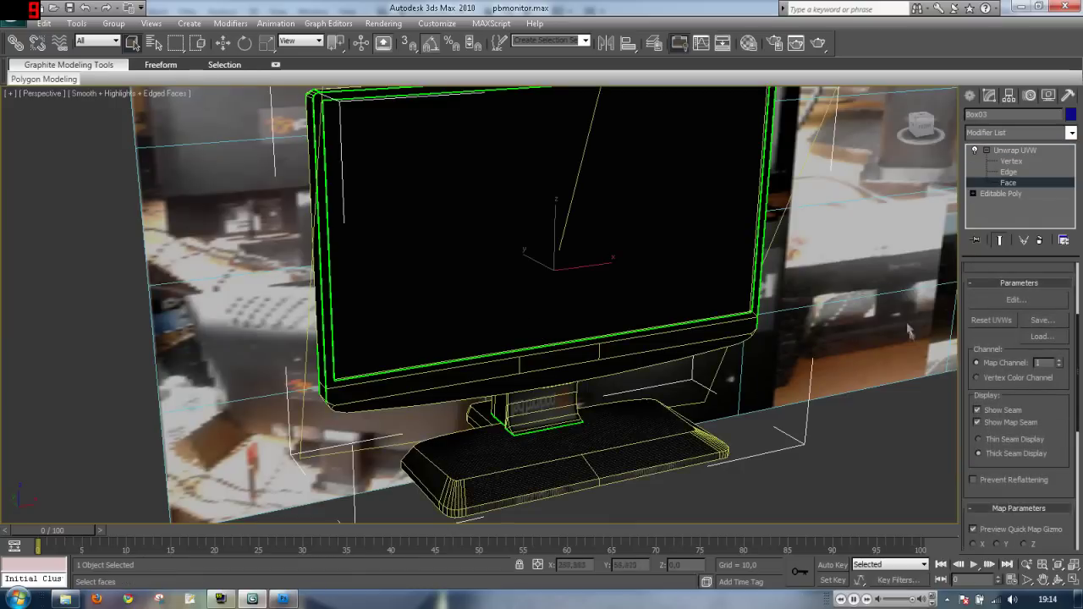
pyautogui.hotkey('ctrl', 'a')
pyautogui.scroll(5, 1020, 406)
pyautogui.click(1013, 280)
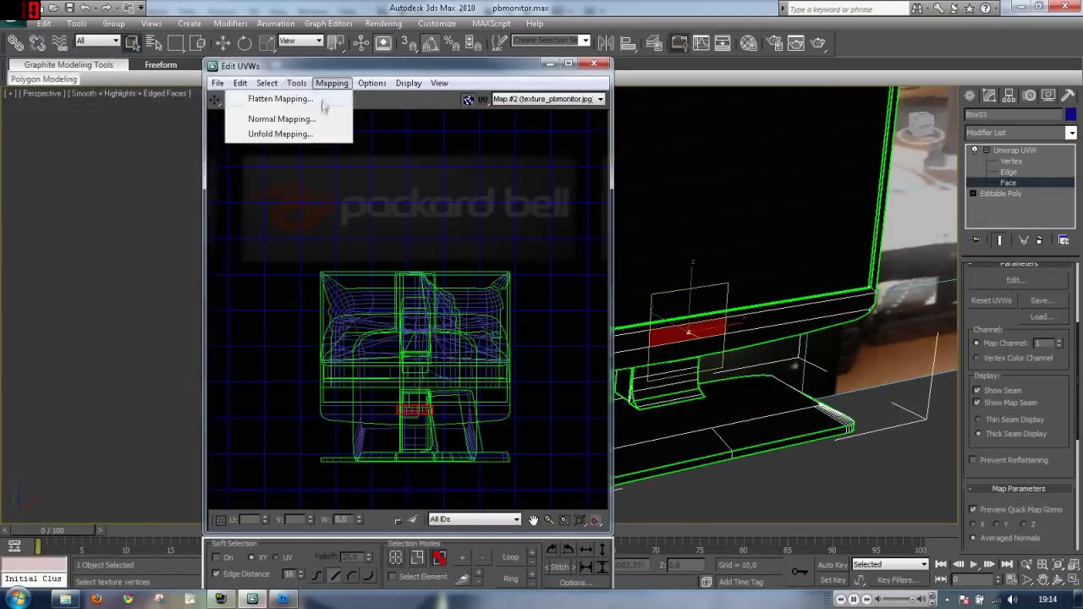
# - Move and scale the strip's UVs to frame the Packard Bell logo, then return to Editable Poly
pyautogui.moveTo(406, 437); pyautogui.dragTo(405, 205)
pyautogui.scroll(4, 728, 375)
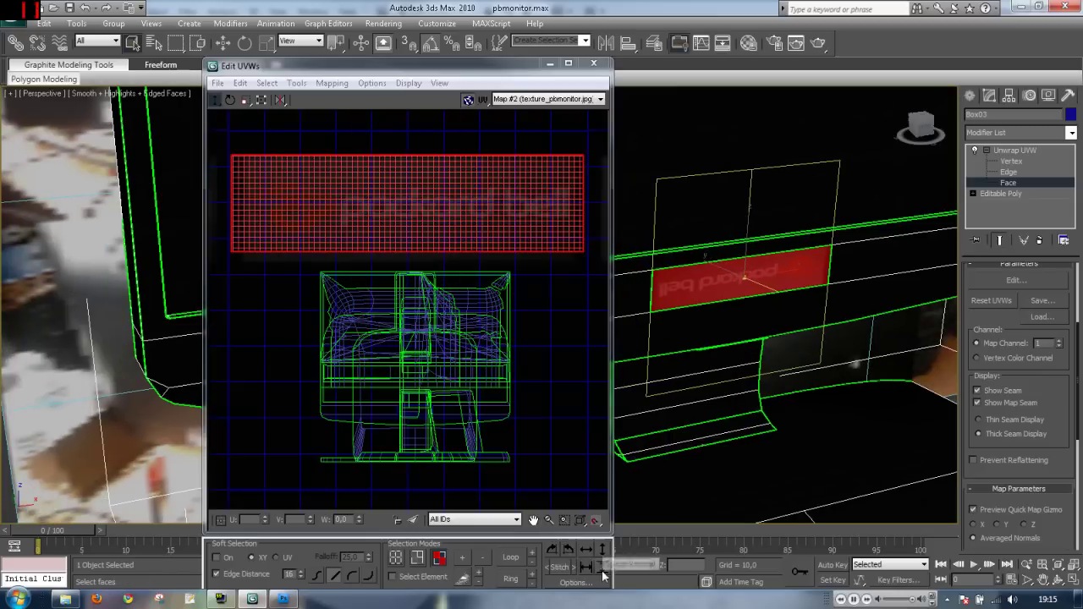
pyautogui.keyDown('alt'); pyautogui.moveTo(728, 375); pyautogui.dragTo(762, 356, button='middle'); pyautogui.keyUp('alt')
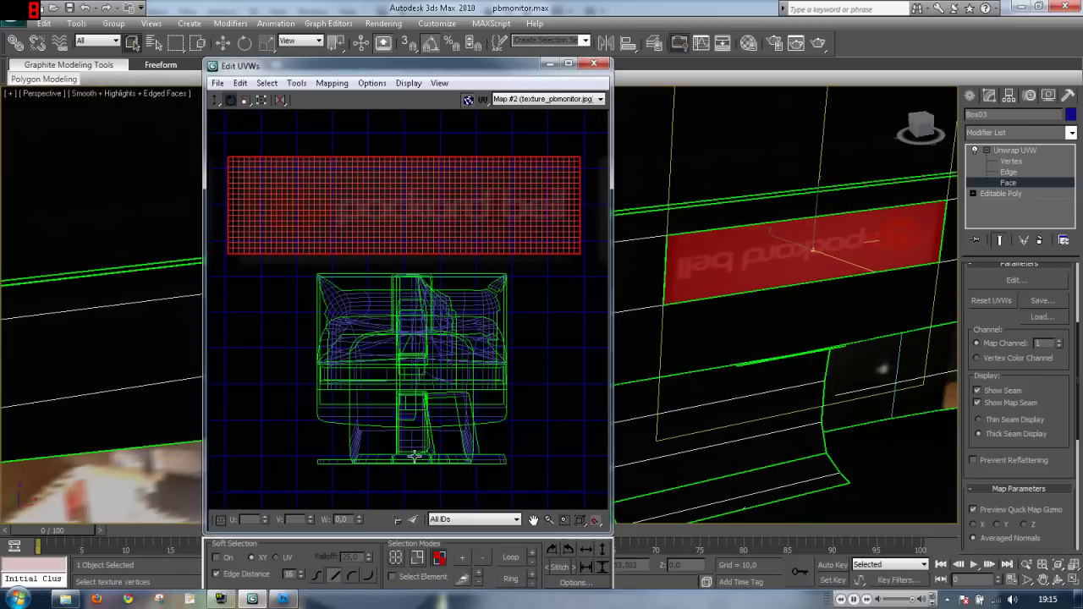
pyautogui.moveTo(518, 248); pyautogui.dragTo(371, 211)
pyautogui.scroll(-2, 414, 206)
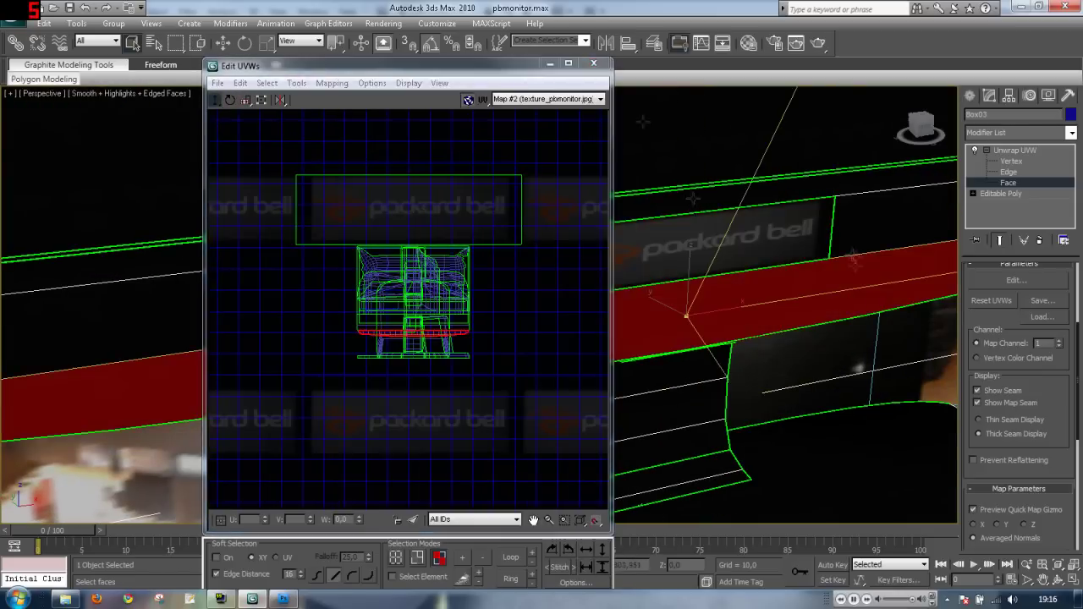
pyautogui.click(595, 63)
pyautogui.keyDown('alt'); pyautogui.moveTo(508, 339); pyautogui.dragTo(343, 560, button='middle'); pyautogui.keyUp('alt')
pyautogui.click(1002, 194)
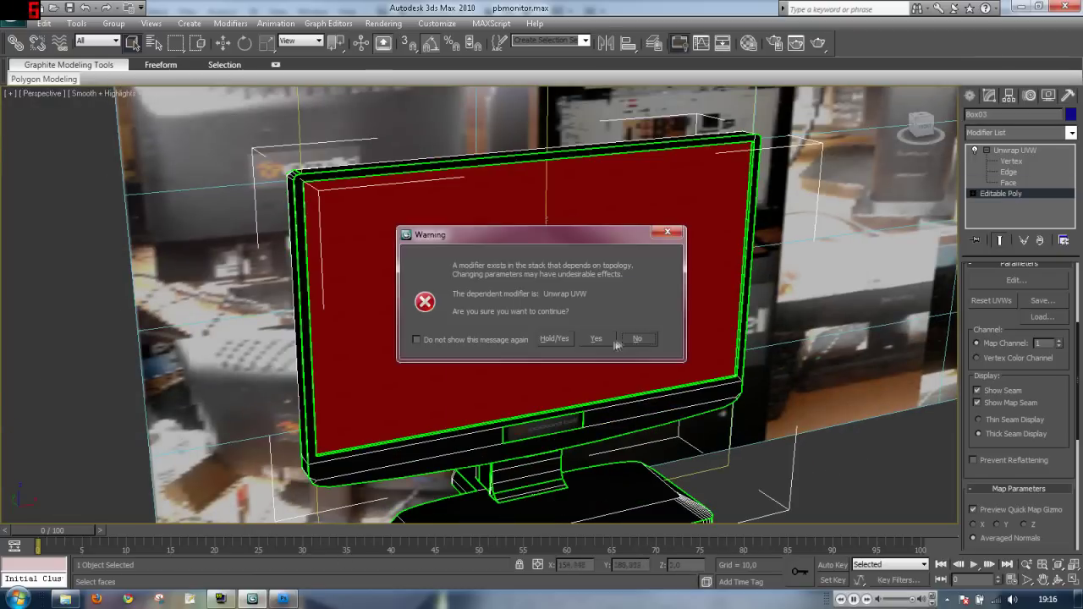
# - Detach the screen polygon from Box03 as its own object and hide the reference plane
pyautogui.click(596, 339)
pyautogui.click(1001, 194)
pyautogui.click(567, 340)
pyautogui.rightClick(634, 305)
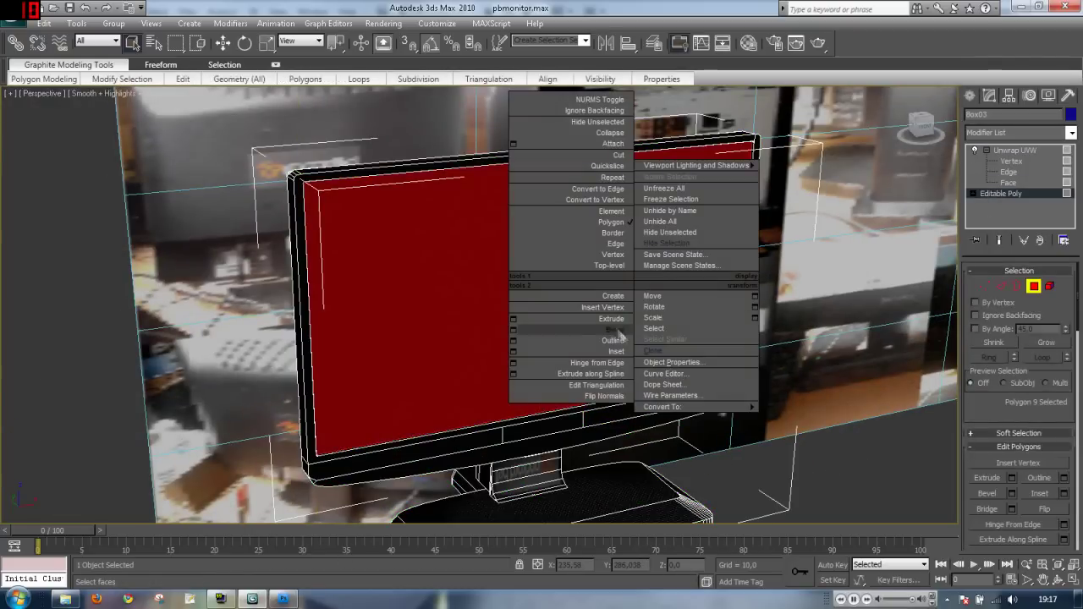
pyautogui.click(575, 333)
pyautogui.click(575, 347)
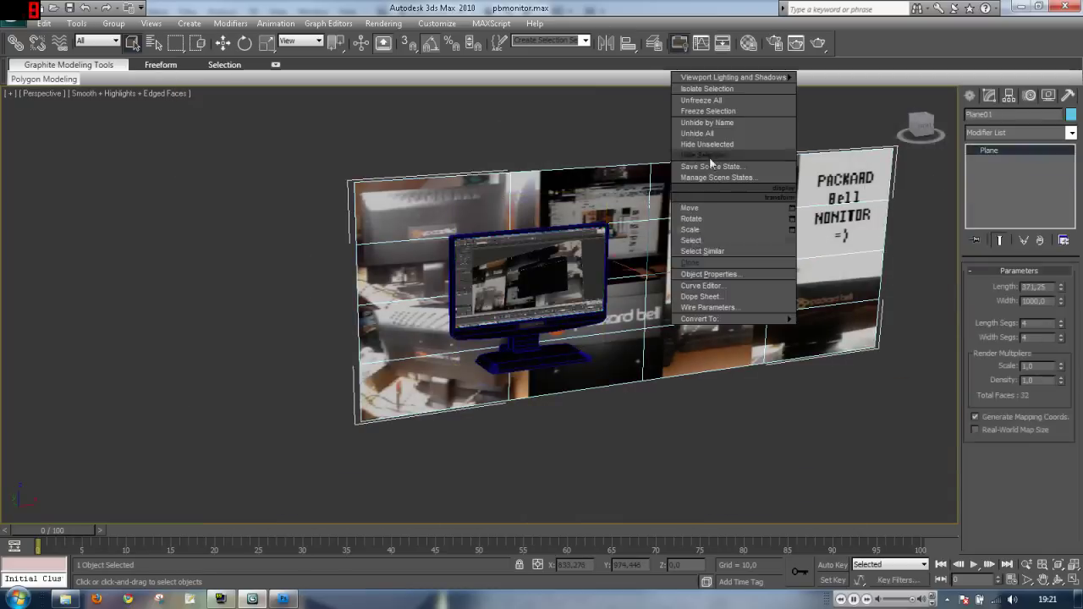
pyautogui.click(709, 156)
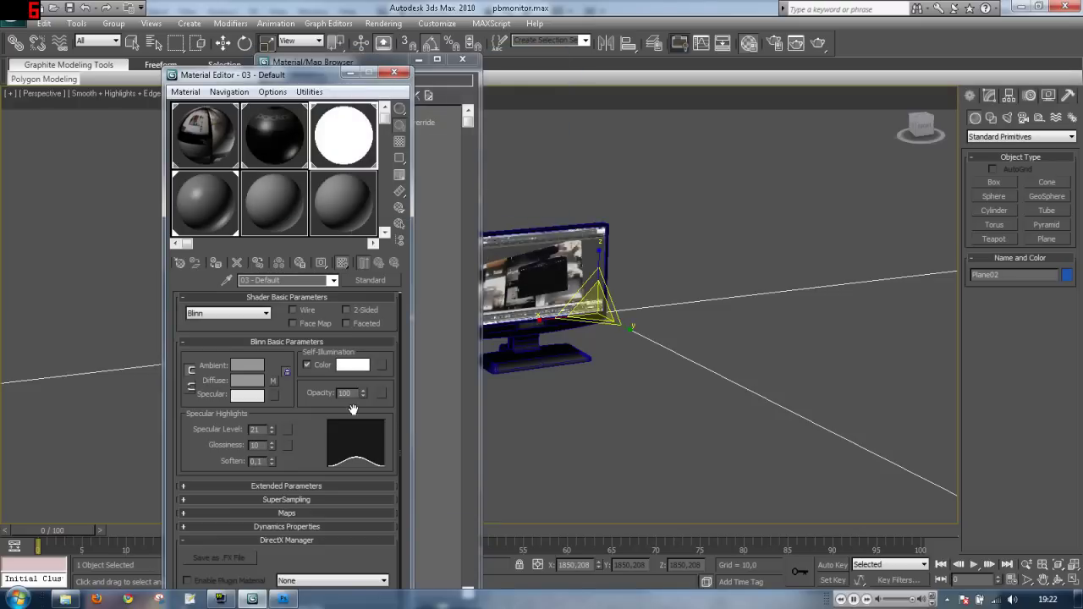
# - Select an empty Material Editor slot for the screen material
pyautogui.click(209, 216)
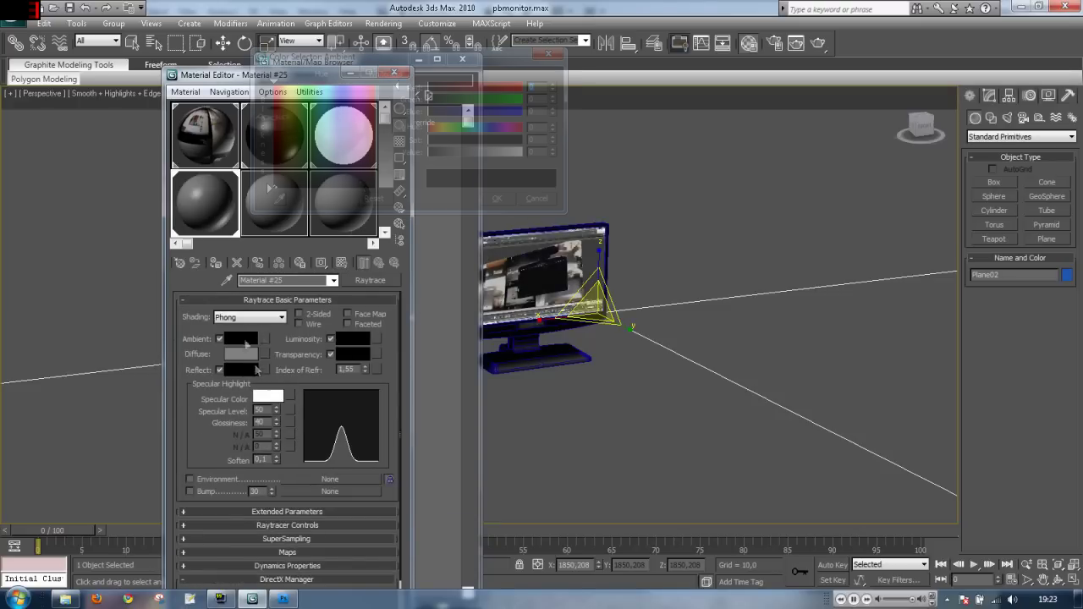